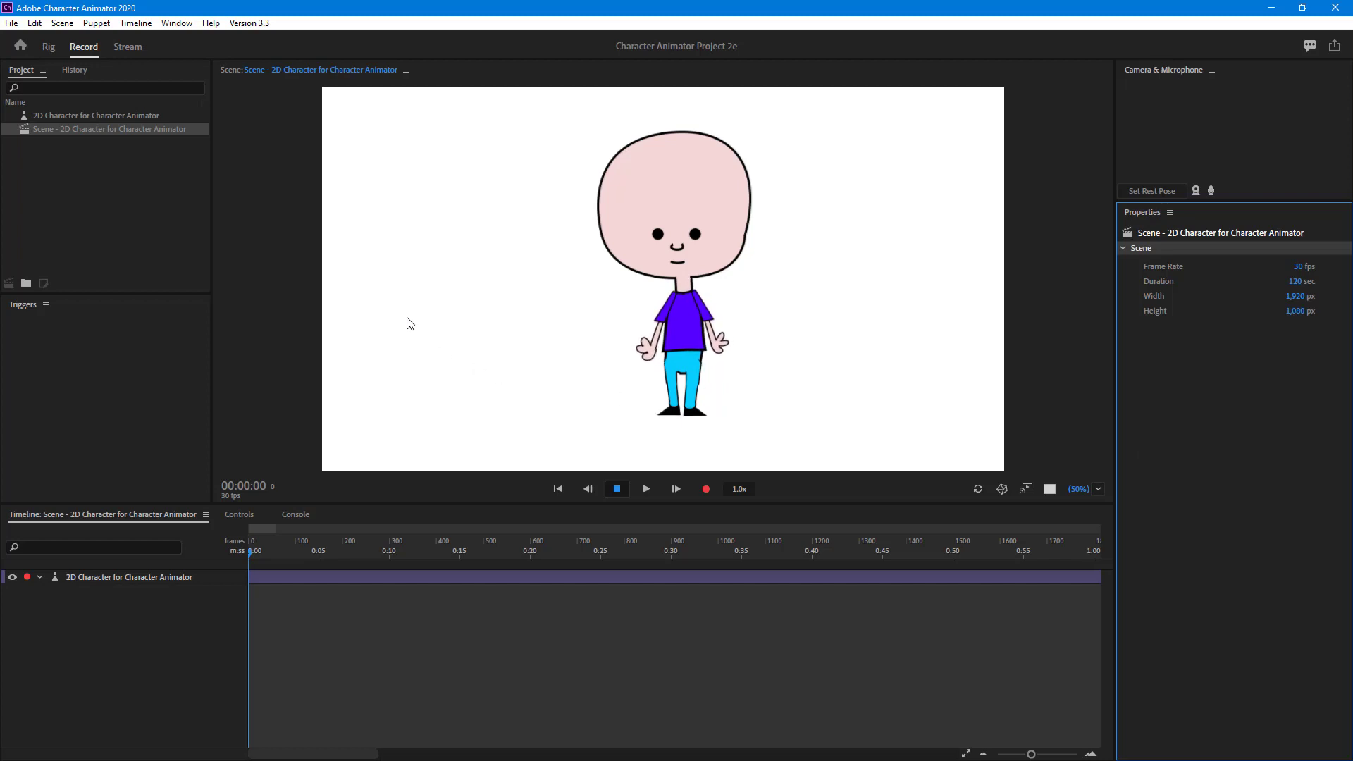
- Import Background.ai from the TutorTube (K:) > FB folder into the project
{"action": "left_click", "coordinate": [19, 25]}
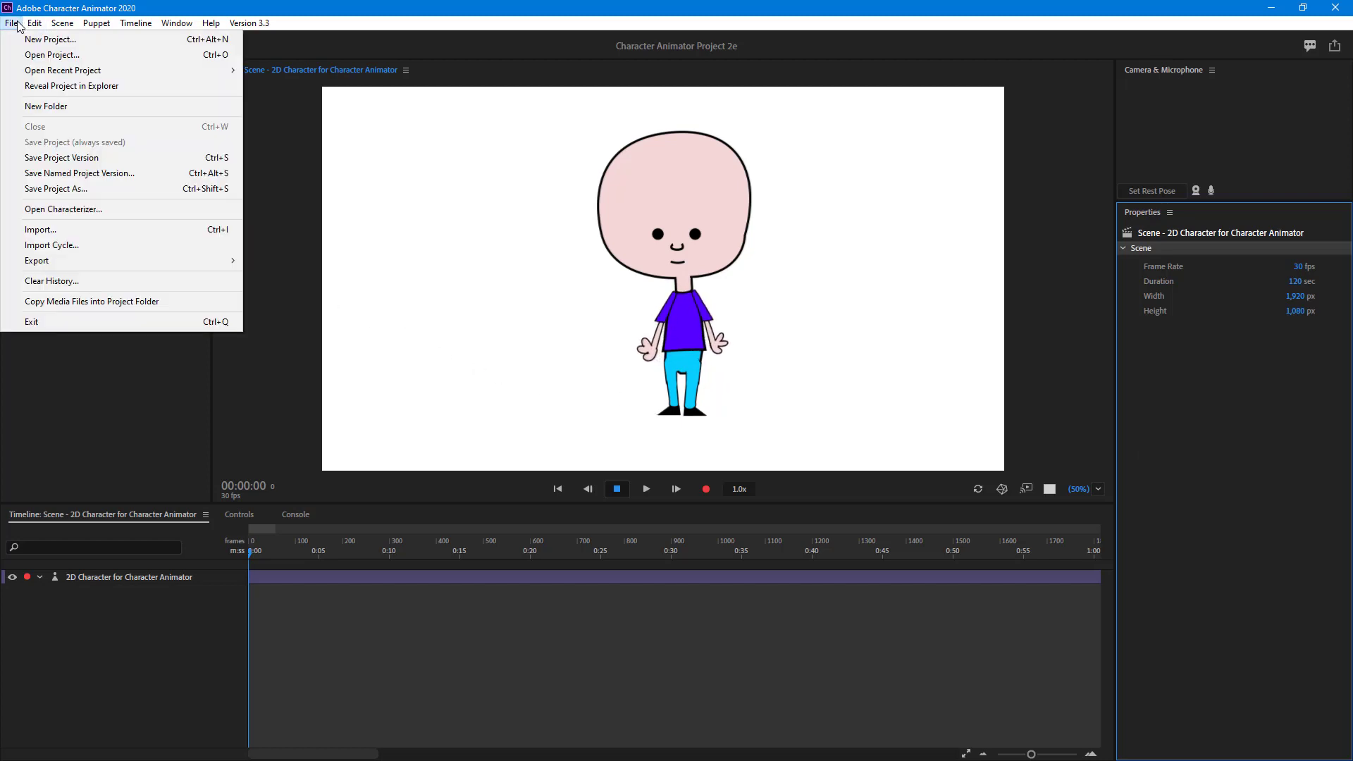
{"action": "left_click", "coordinate": [55, 231]}
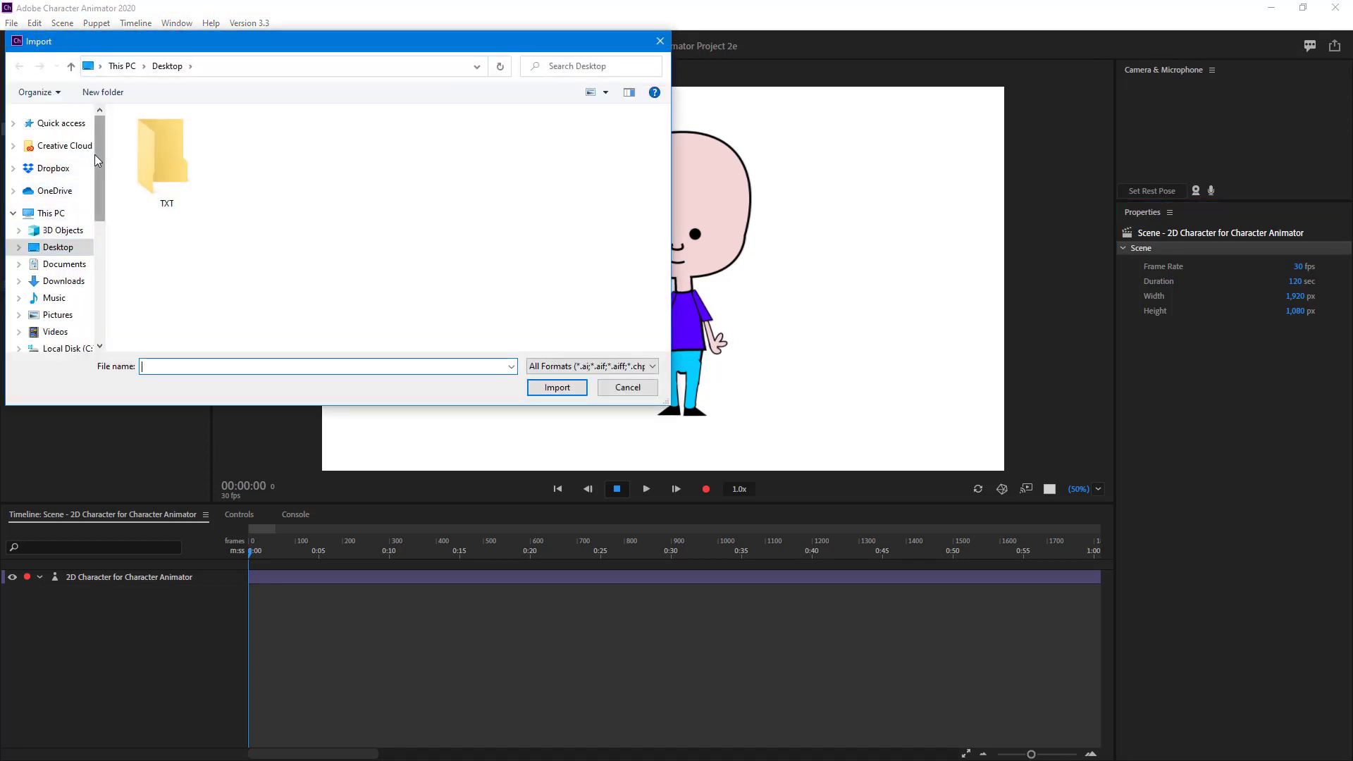
{"action": "left_click_drag", "start_coordinate": [99, 159], "coordinate": [81, 260]}
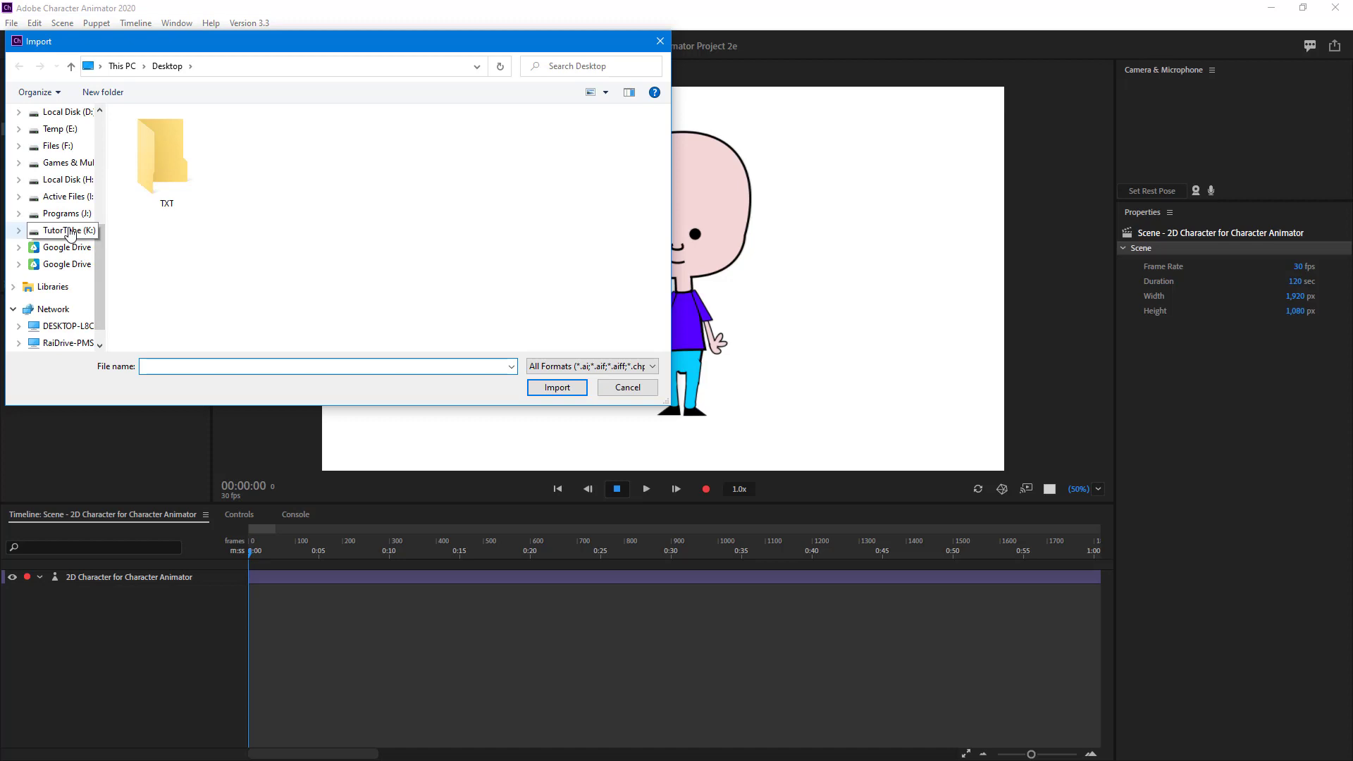
{"action": "left_click", "coordinate": [69, 233]}
{"action": "scroll", "coordinate": [405, 240], "scroll_direction": "down", "scroll_amount": 1}
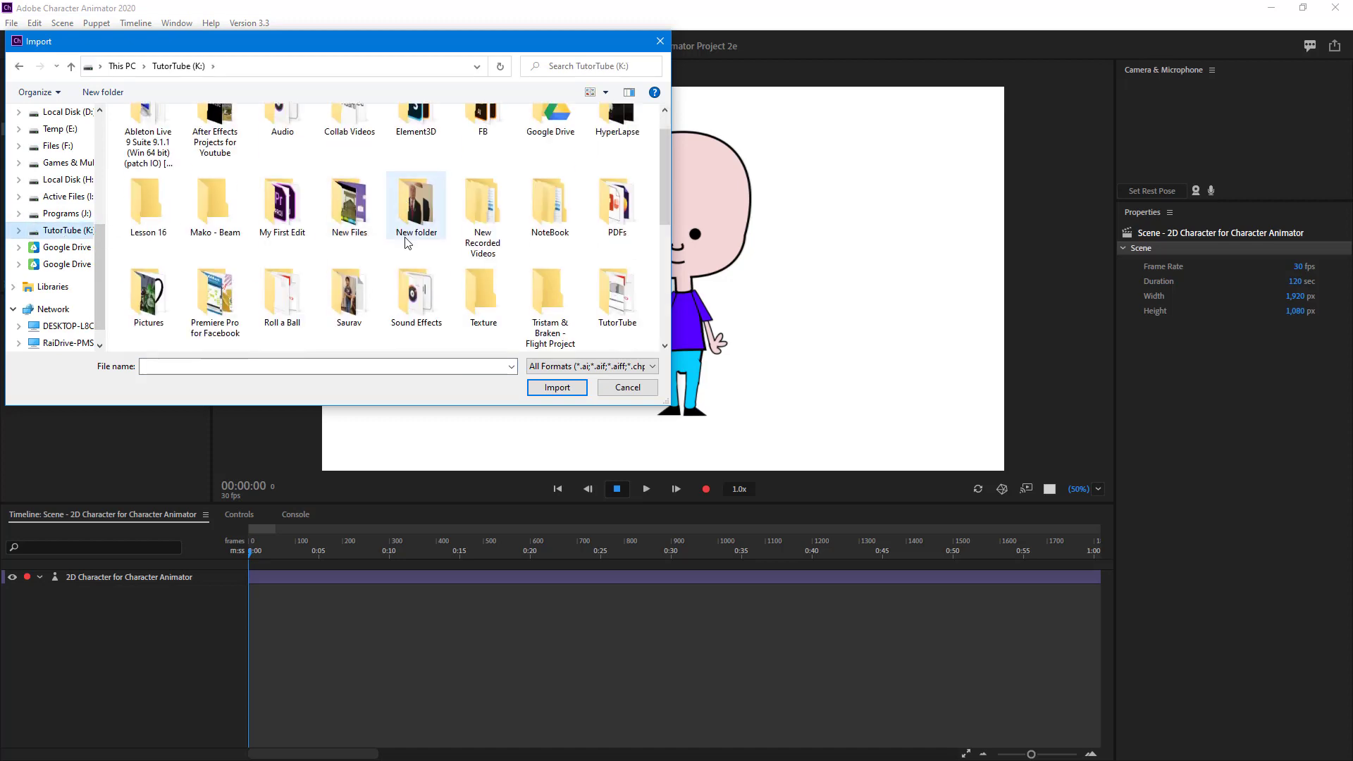
{"action": "scroll", "coordinate": [406, 241], "scroll_direction": "down", "scroll_amount": 3}
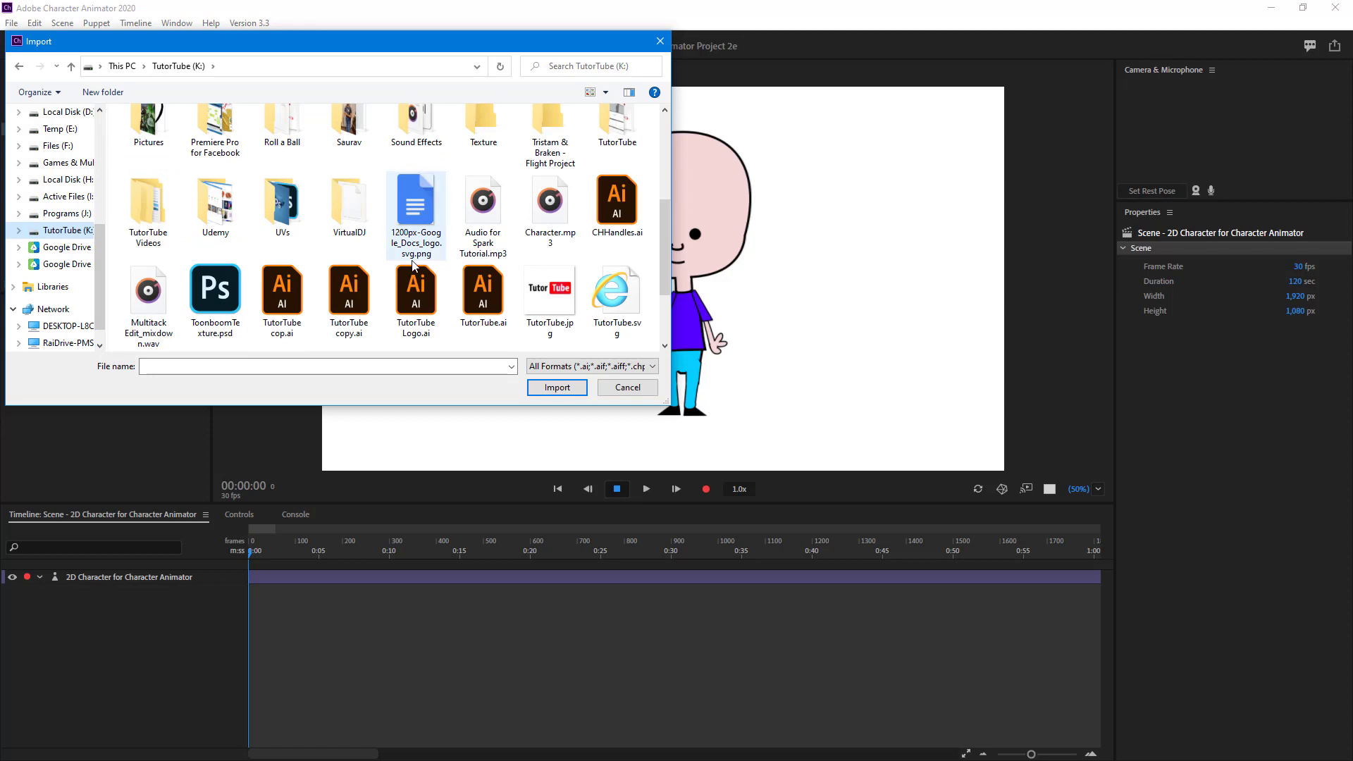
{"action": "scroll", "coordinate": [423, 261], "scroll_direction": "up", "scroll_amount": 3}
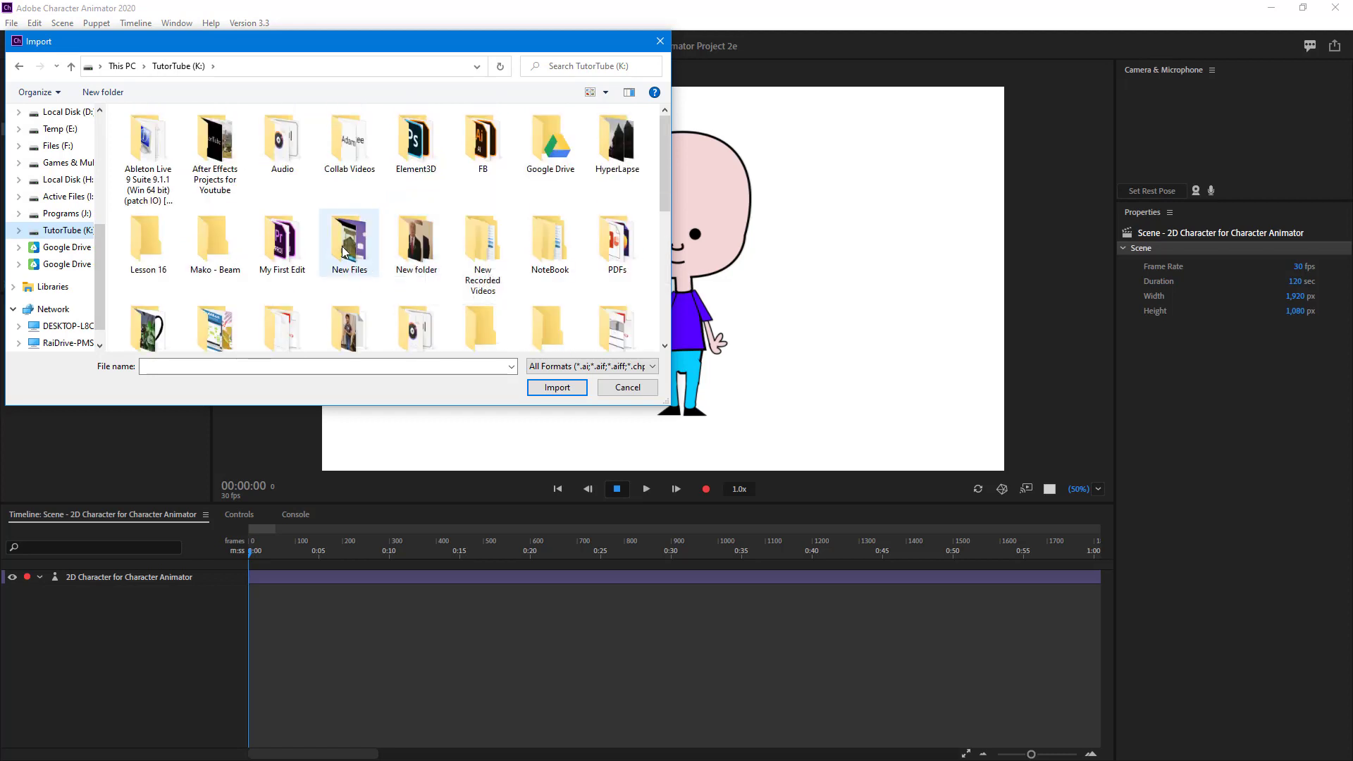
{"action": "left_click", "coordinate": [474, 160]}
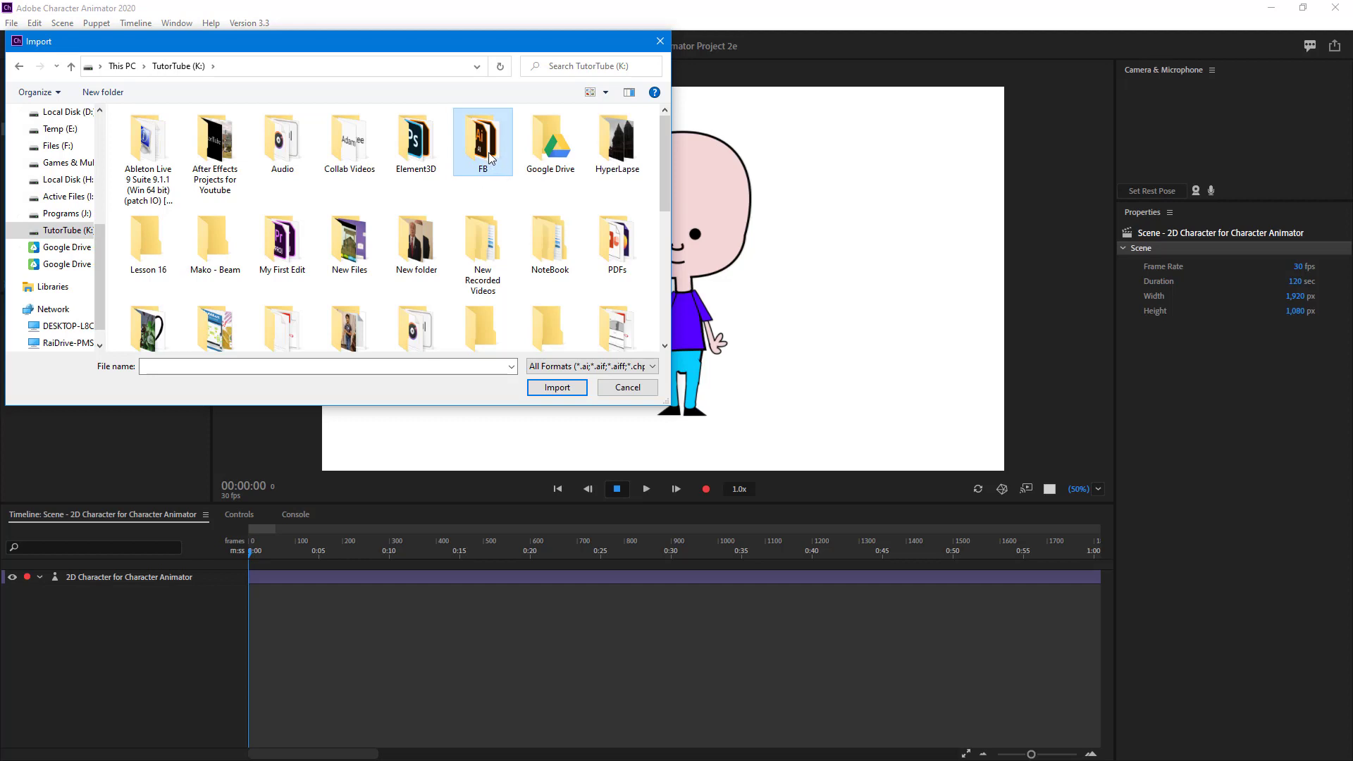
{"action": "double_click", "coordinate": [492, 158]}
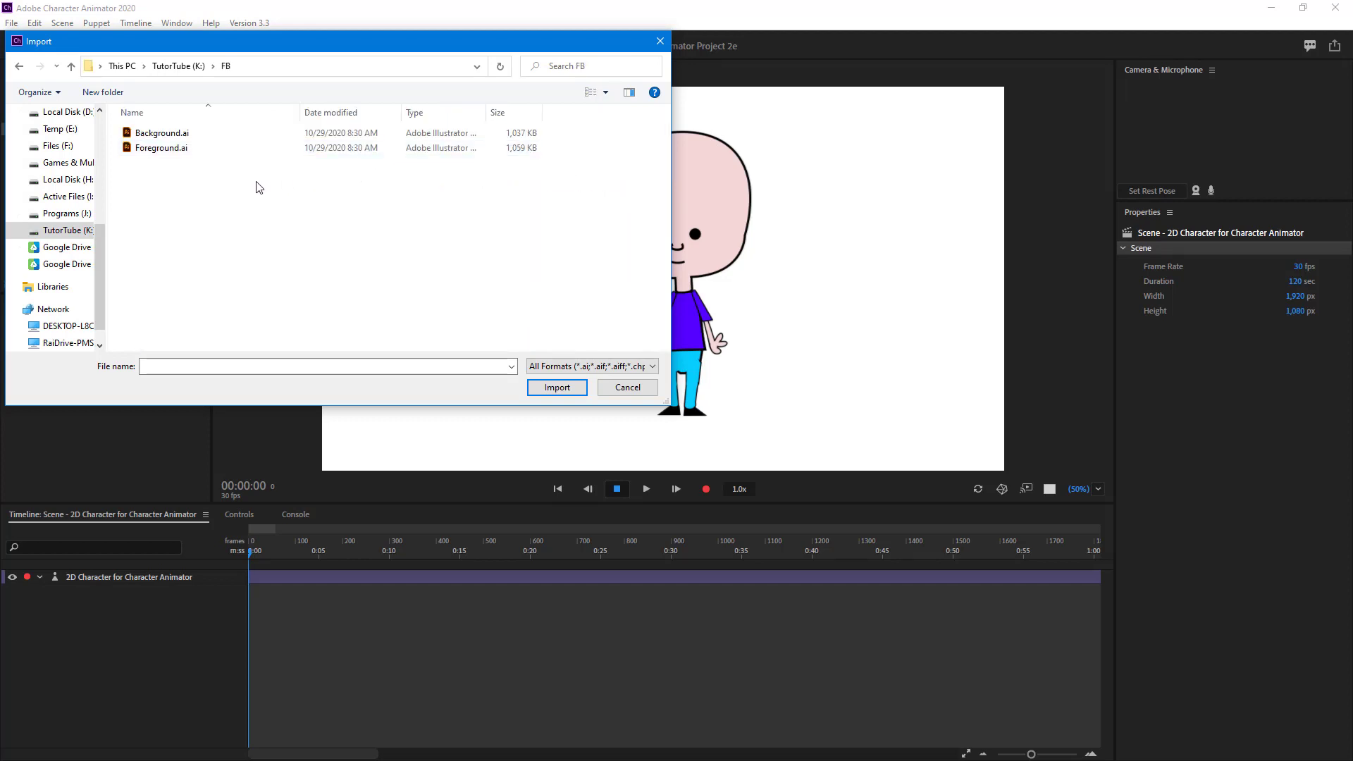
{"action": "left_click", "coordinate": [176, 152]}
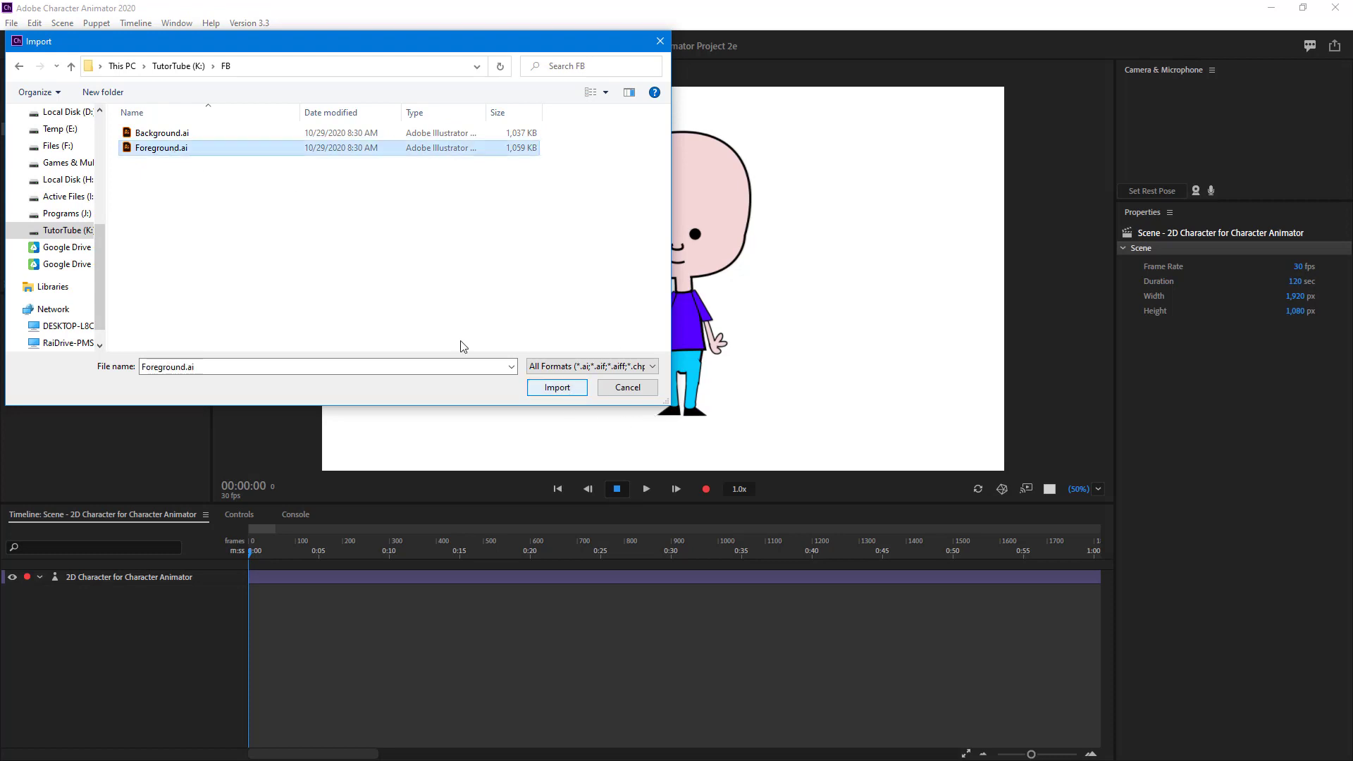
{"action": "left_click", "coordinate": [167, 133]}
{"action": "left_click", "coordinate": [541, 389]}
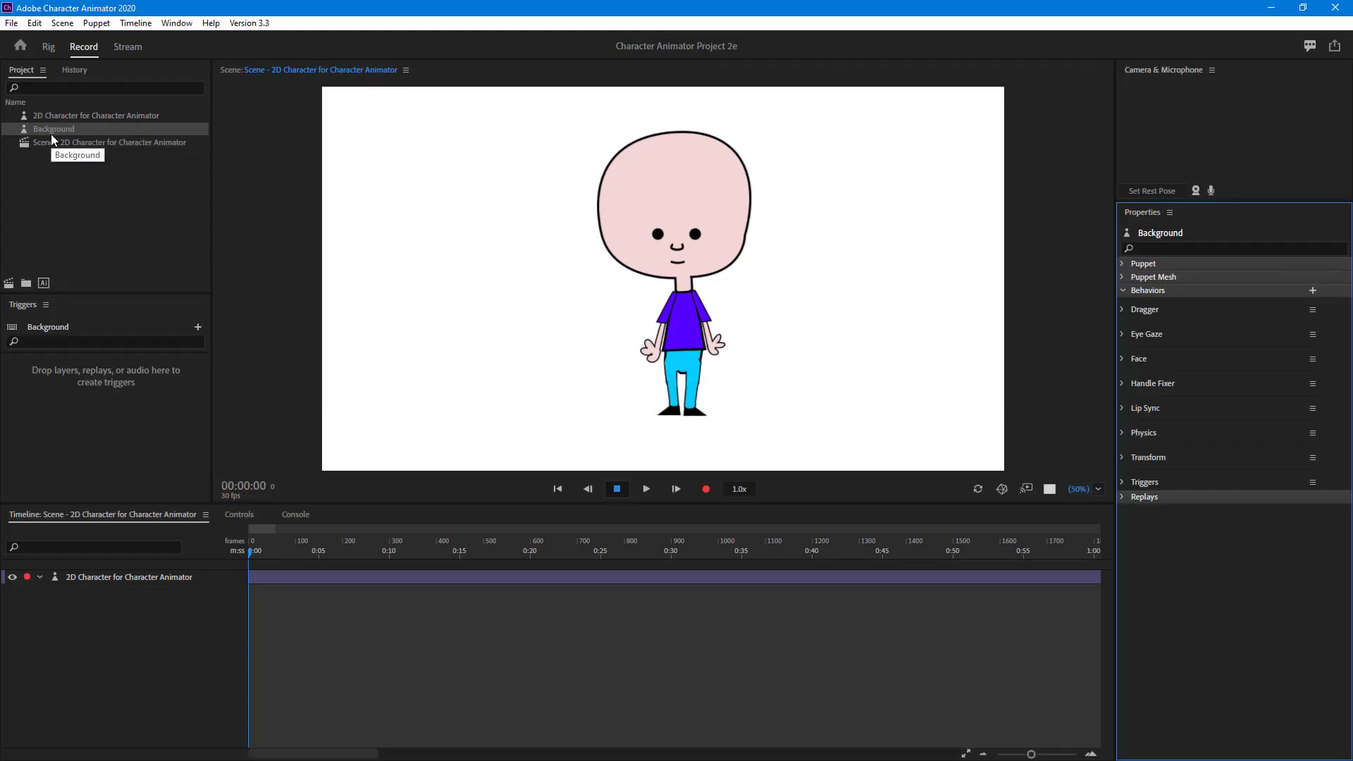
- Add the Background puppet to the scene, scaled to 246% and positioned at X -2, Y -430
{"action": "left_click", "coordinate": [49, 133]}
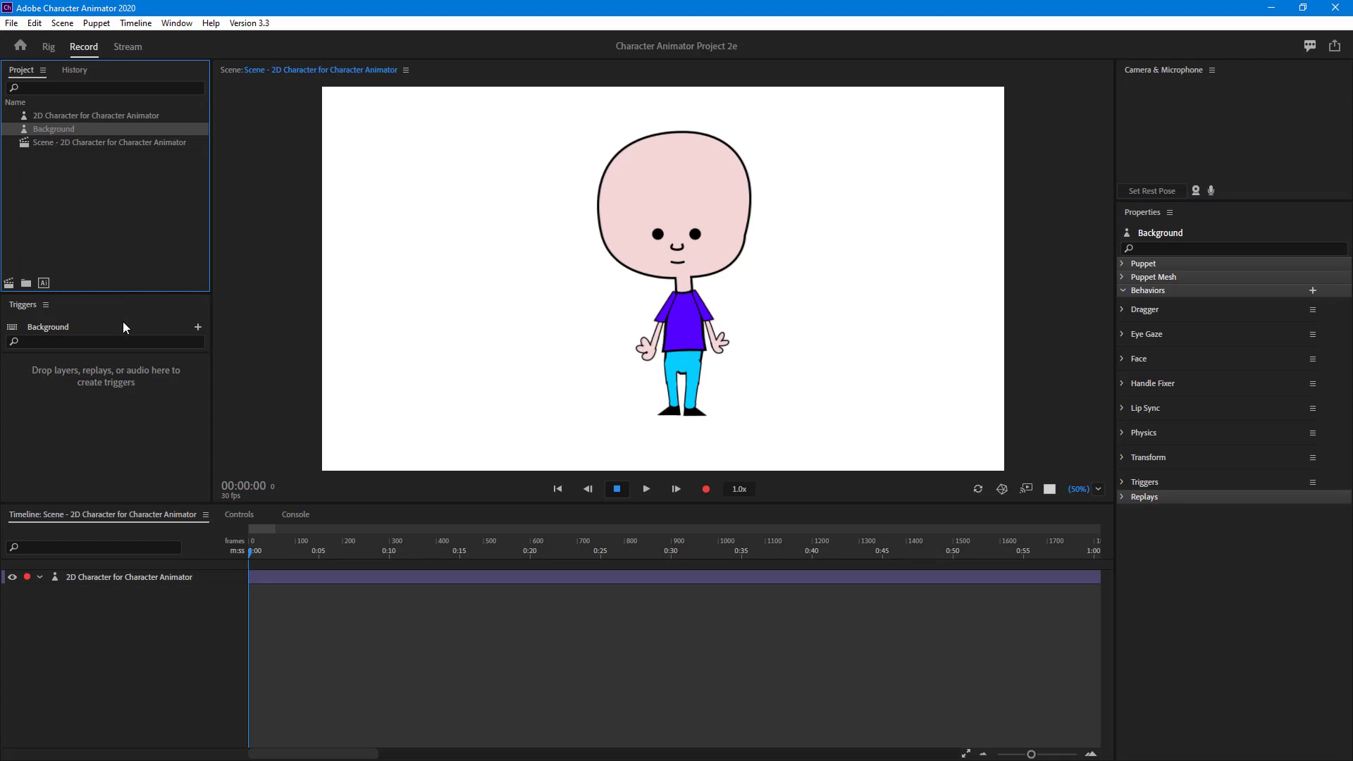
{"action": "left_click_drag", "start_coordinate": [142, 534], "coordinate": [140, 604]}
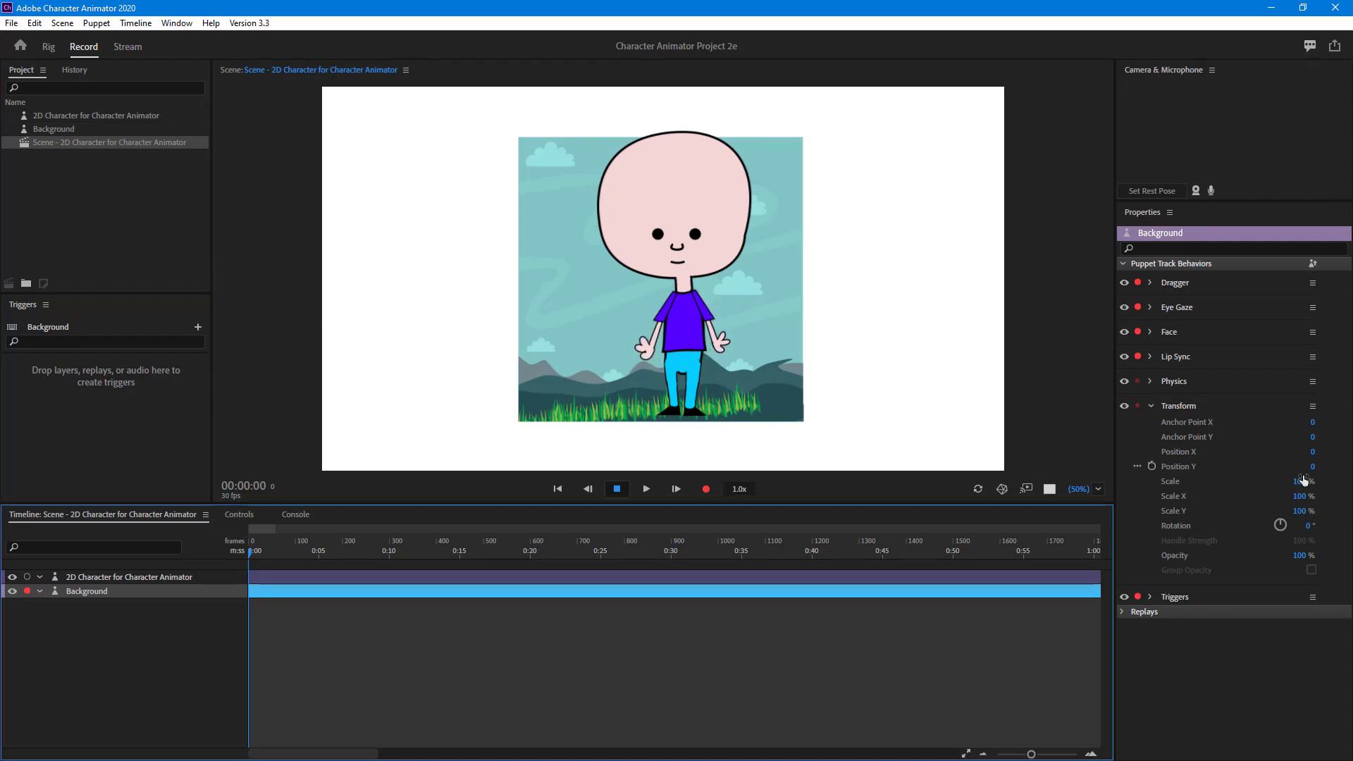
{"action": "left_click_drag", "start_coordinate": [1306, 484], "coordinate": [1334, 485]}
{"action": "left_click", "coordinate": [954, 389]}
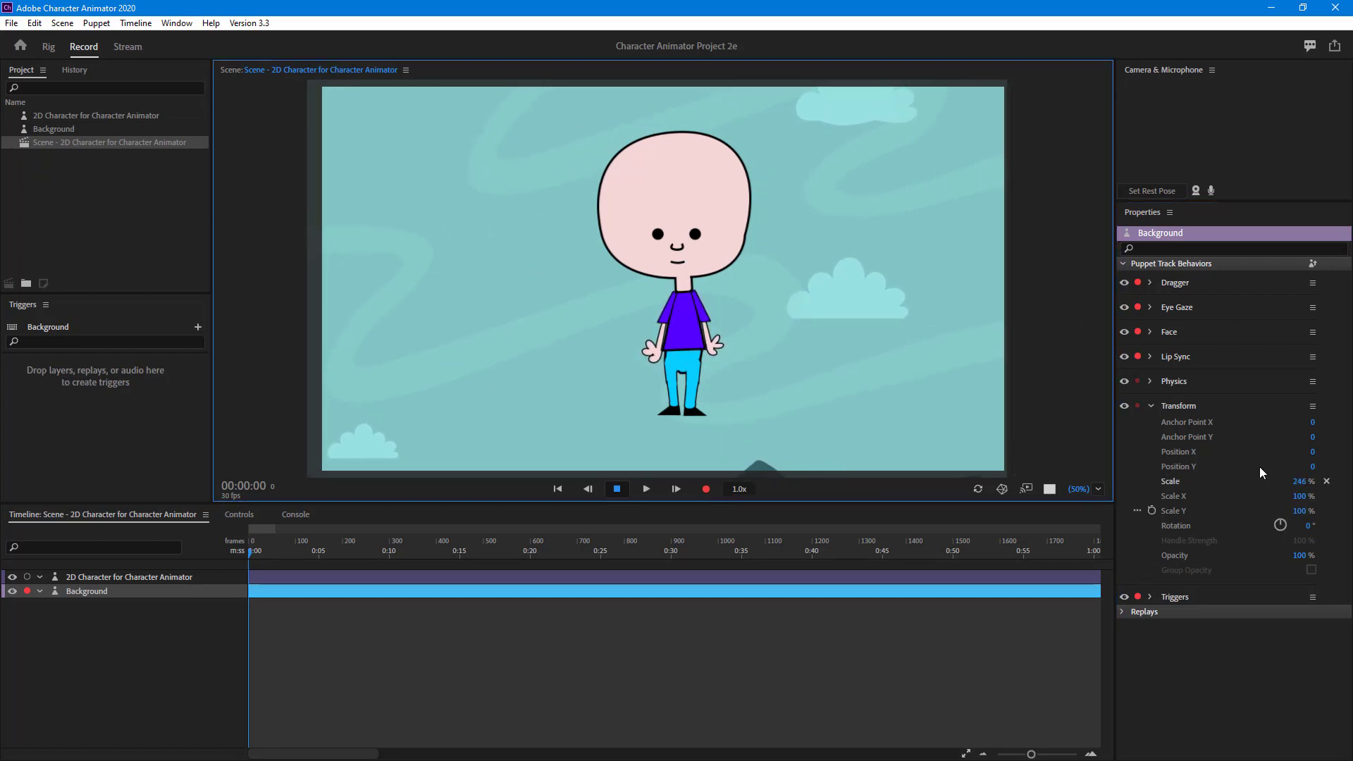
{"action": "left_click_drag", "start_coordinate": [1310, 451], "coordinate": [1010, 471]}
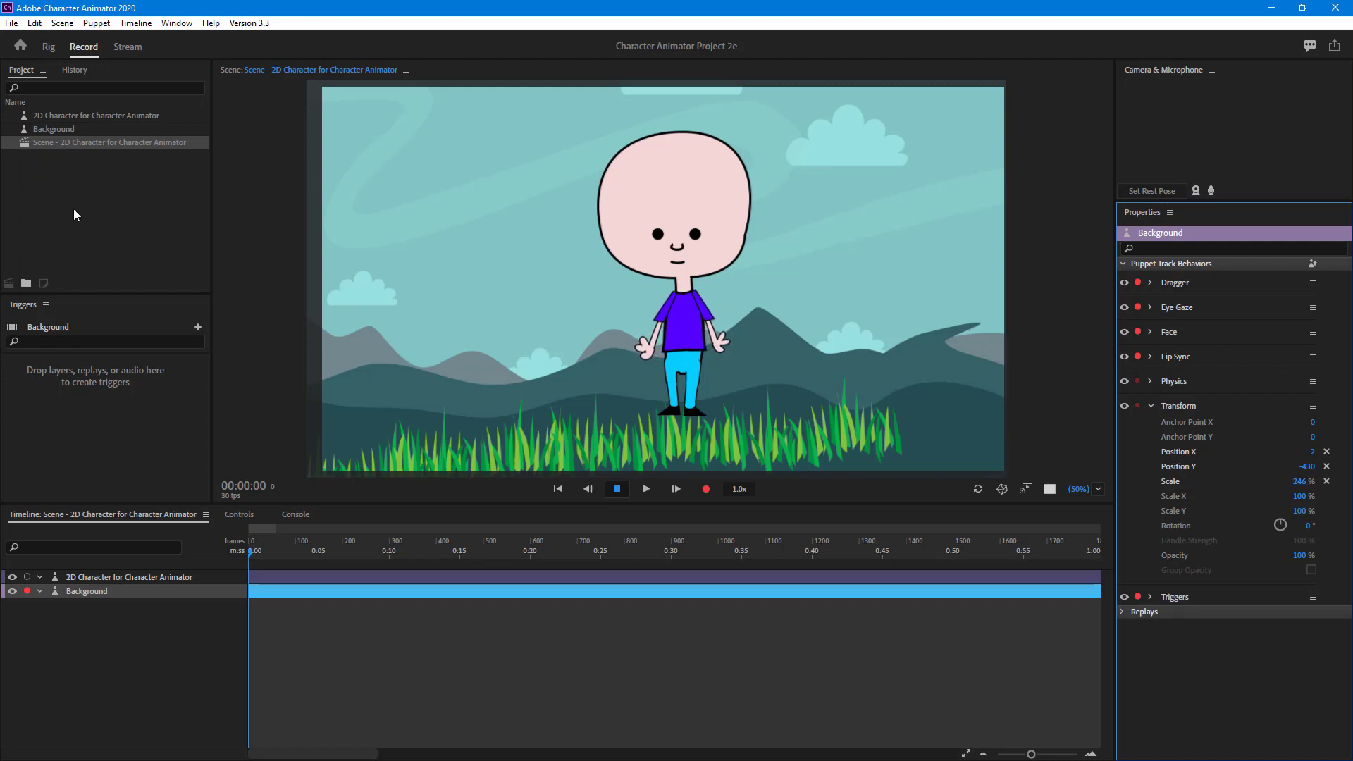
- Import Foreground.ai and place the Foreground puppet in the scene as the top layer
{"action": "left_click", "coordinate": [11, 24]}
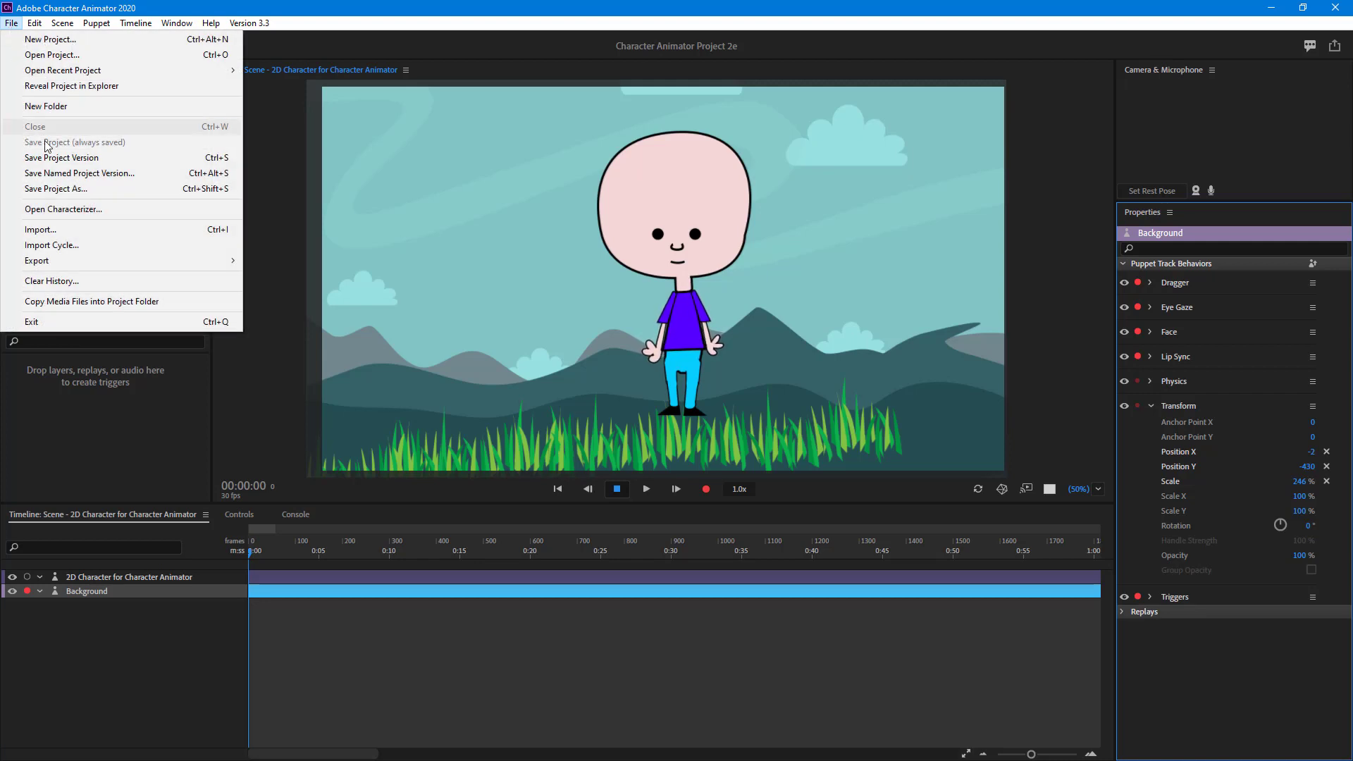
{"action": "left_click", "coordinate": [54, 238]}
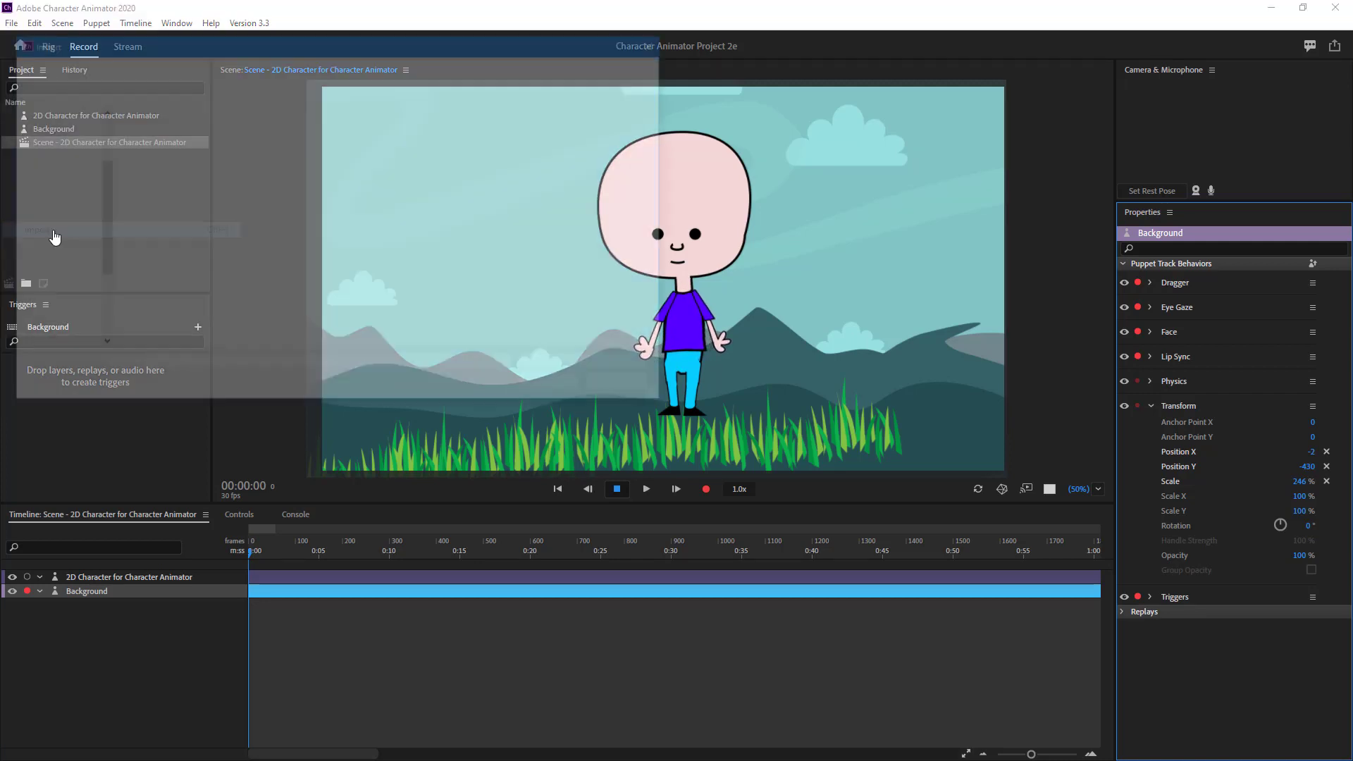
{"action": "left_click", "coordinate": [187, 152]}
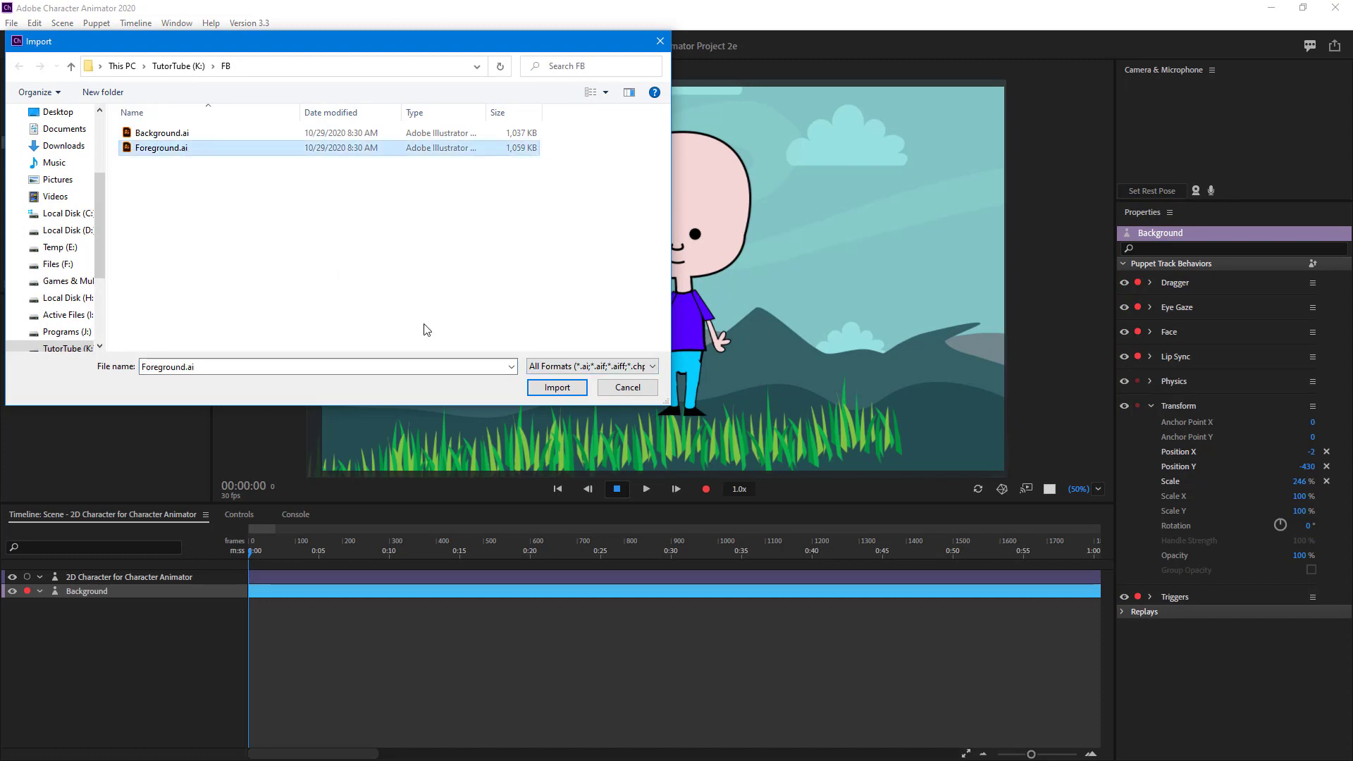
{"action": "left_click", "coordinate": [566, 393]}
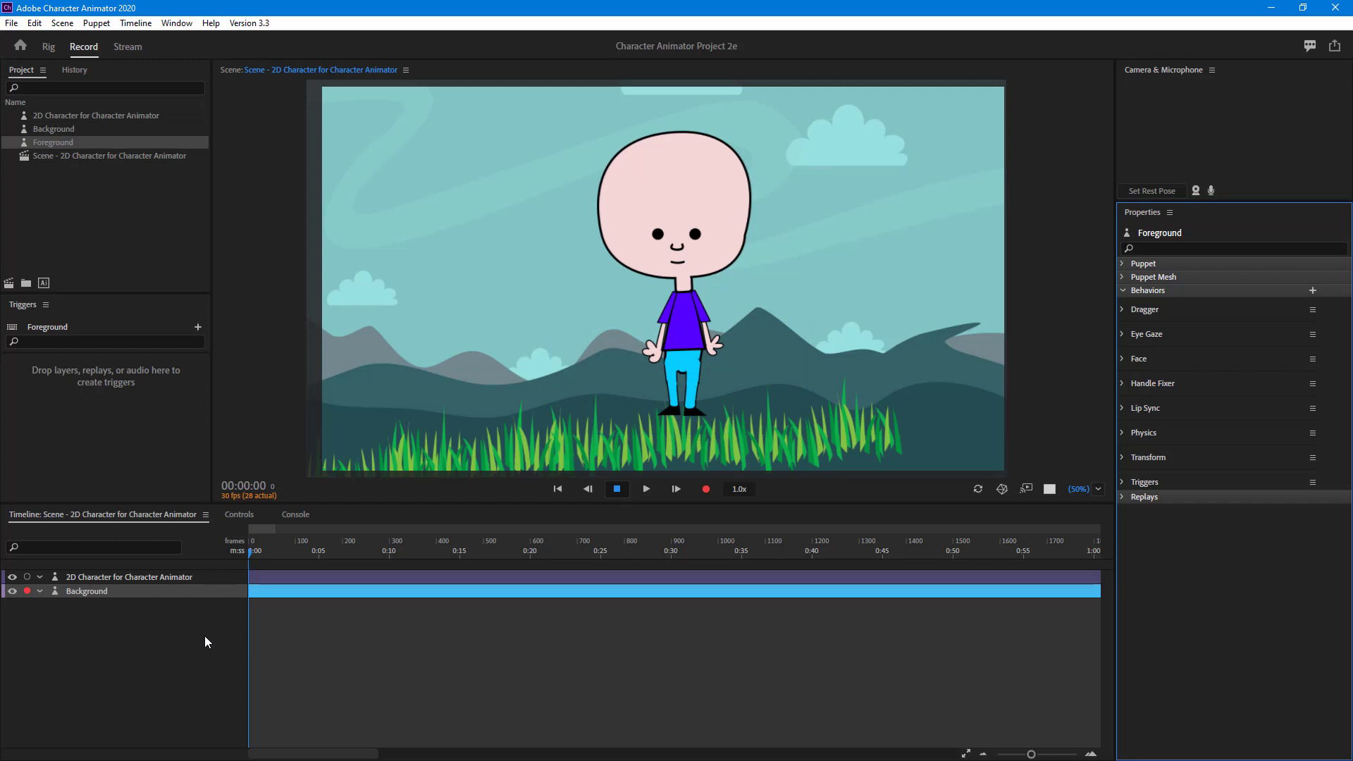
{"action": "left_click", "coordinate": [53, 141]}
{"action": "left_click_drag", "start_coordinate": [84, 541], "coordinate": [91, 582]}
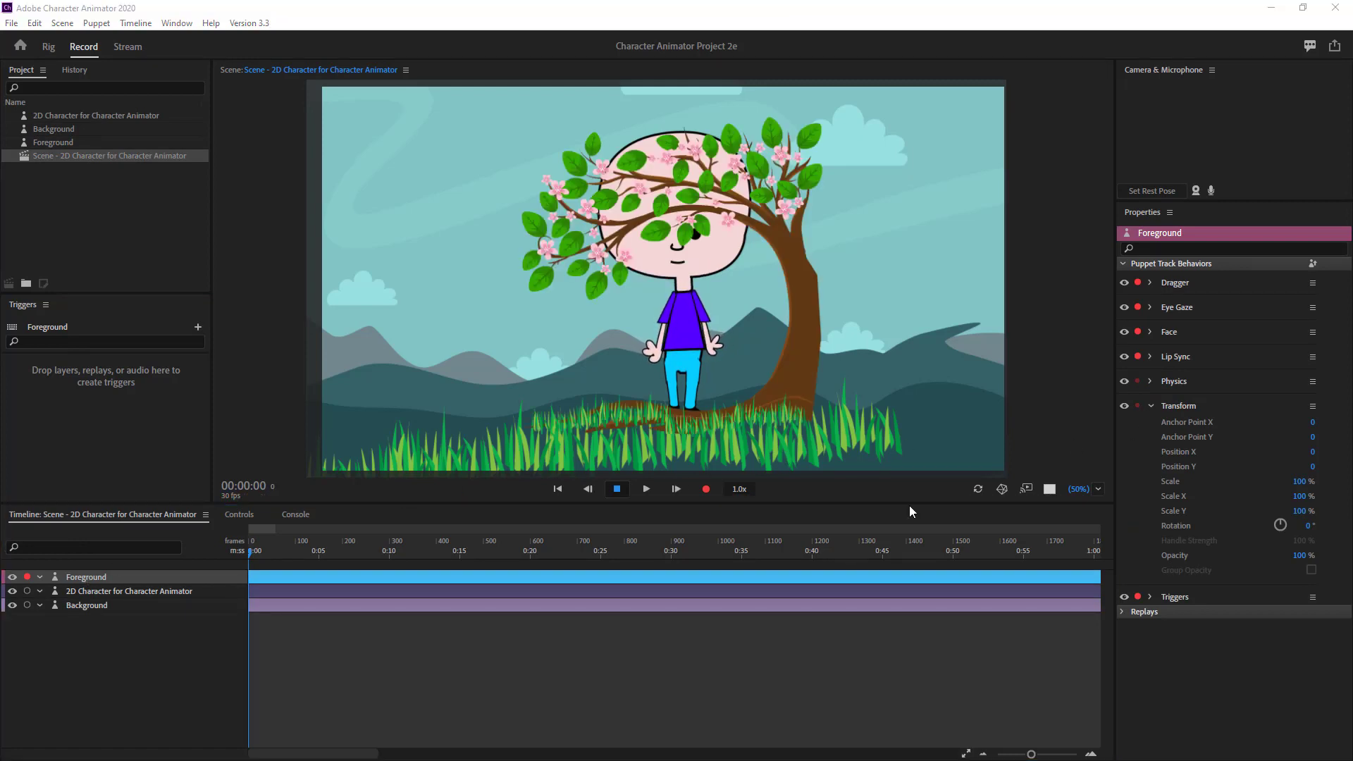
- Scale the Foreground tree to 187% and move it to X 304, Y -198
{"action": "left_click", "coordinate": [750, 674]}
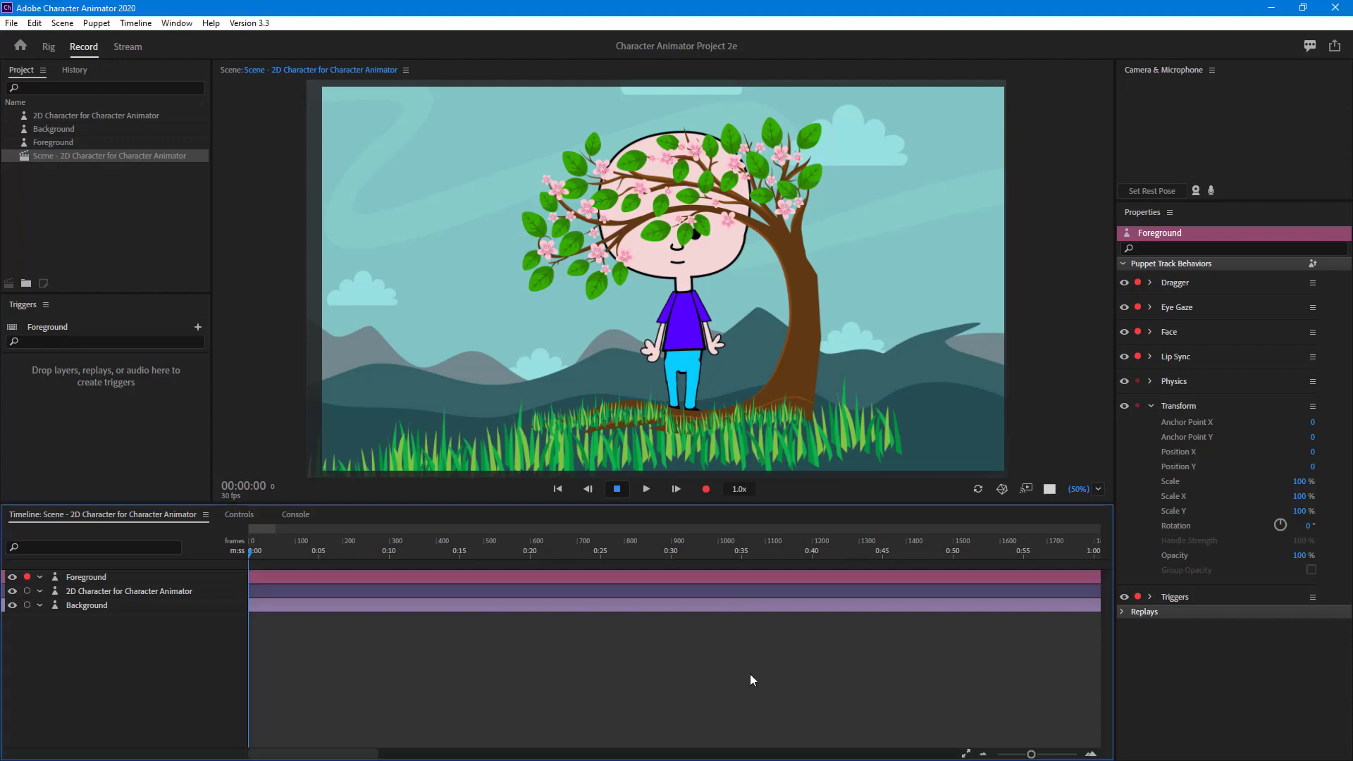
{"action": "left_click", "coordinate": [82, 580]}
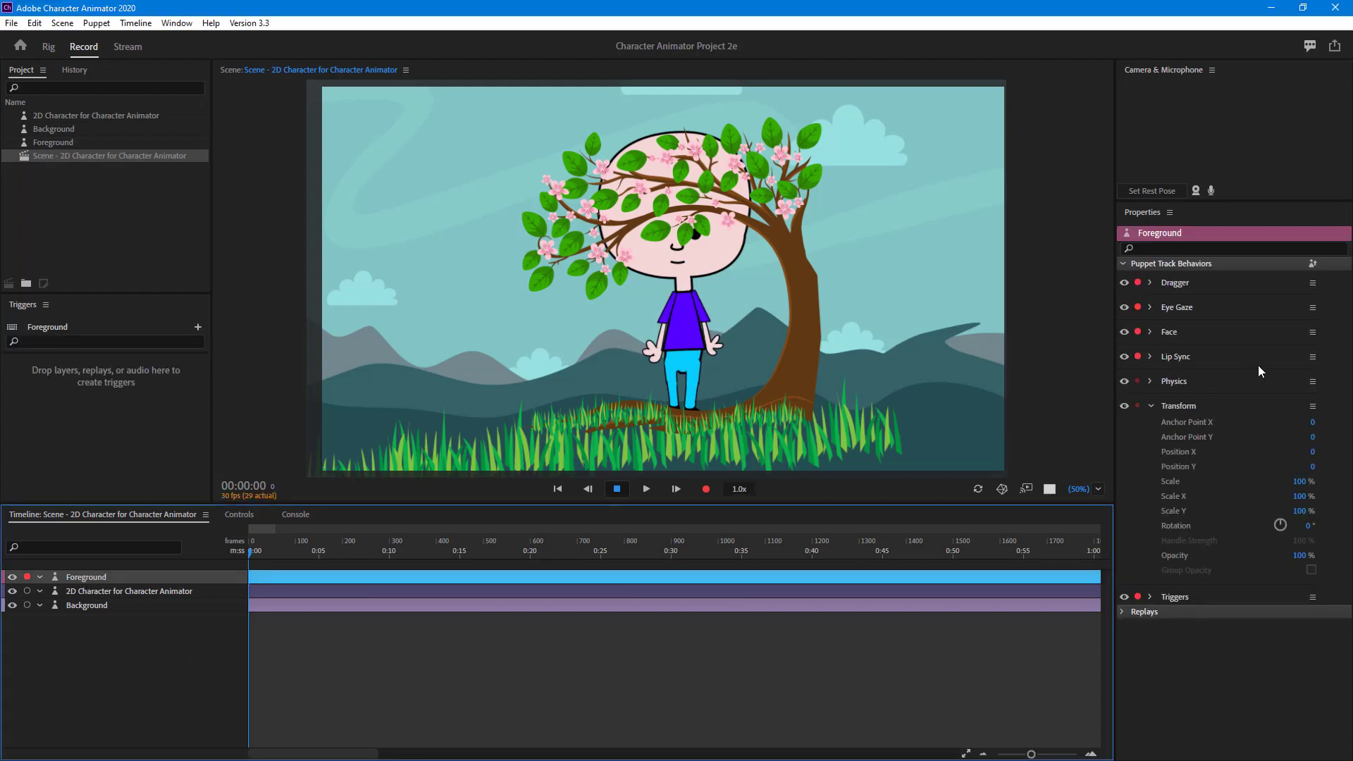
{"action": "left_click_drag", "start_coordinate": [1306, 488], "coordinate": [1346, 489]}
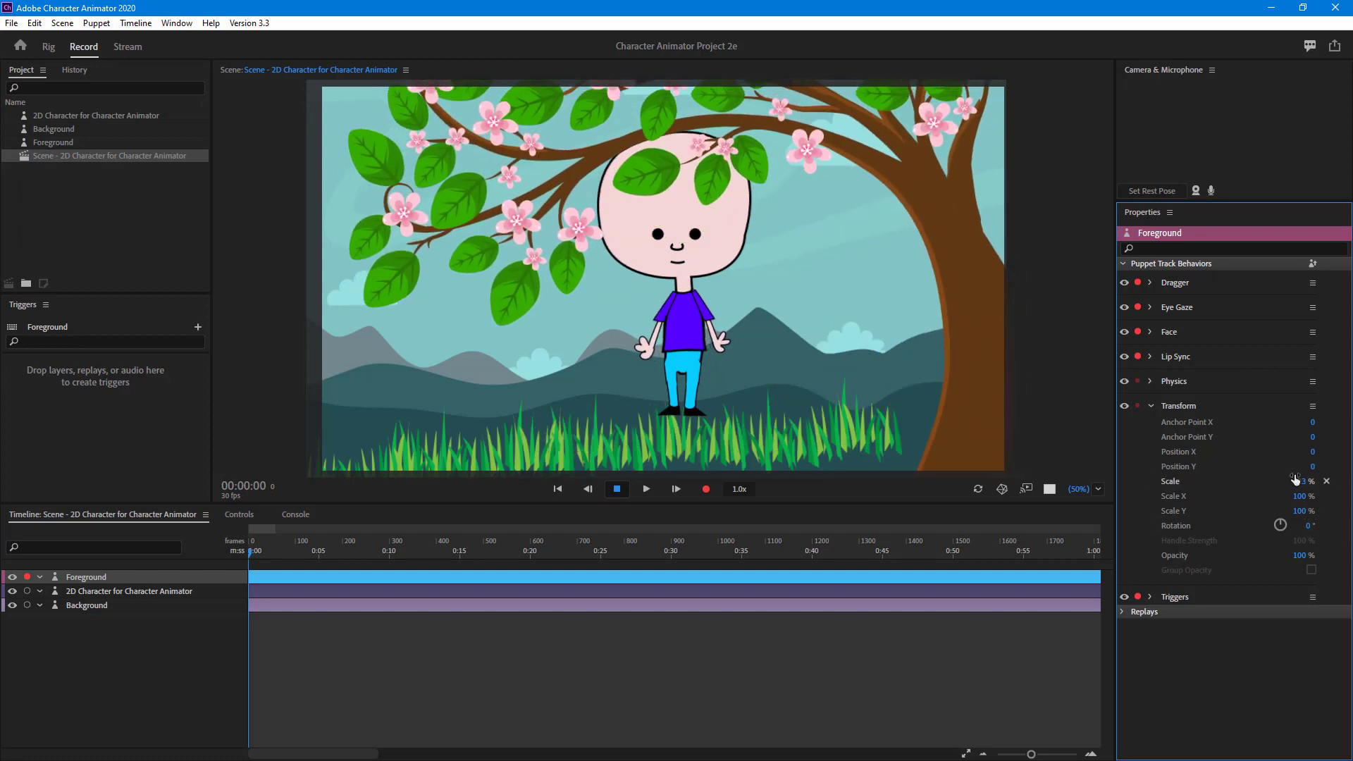
{"action": "left_click_drag", "start_coordinate": [1311, 453], "coordinate": [1109, 485]}
{"action": "left_click_drag", "start_coordinate": [1310, 490], "coordinate": [1314, 459]}
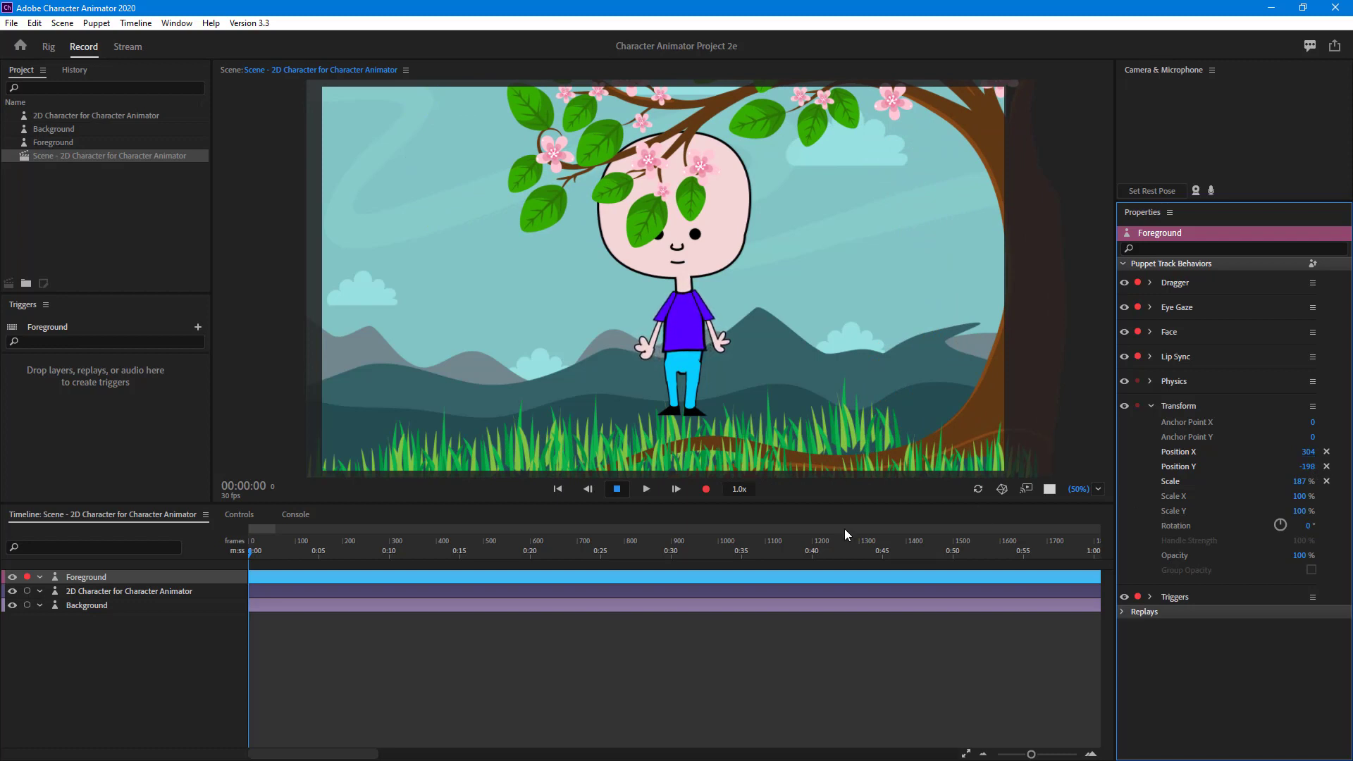
- Try the character layer above Foreground, then return it beneath the tree layer
{"action": "left_click", "coordinate": [133, 594]}
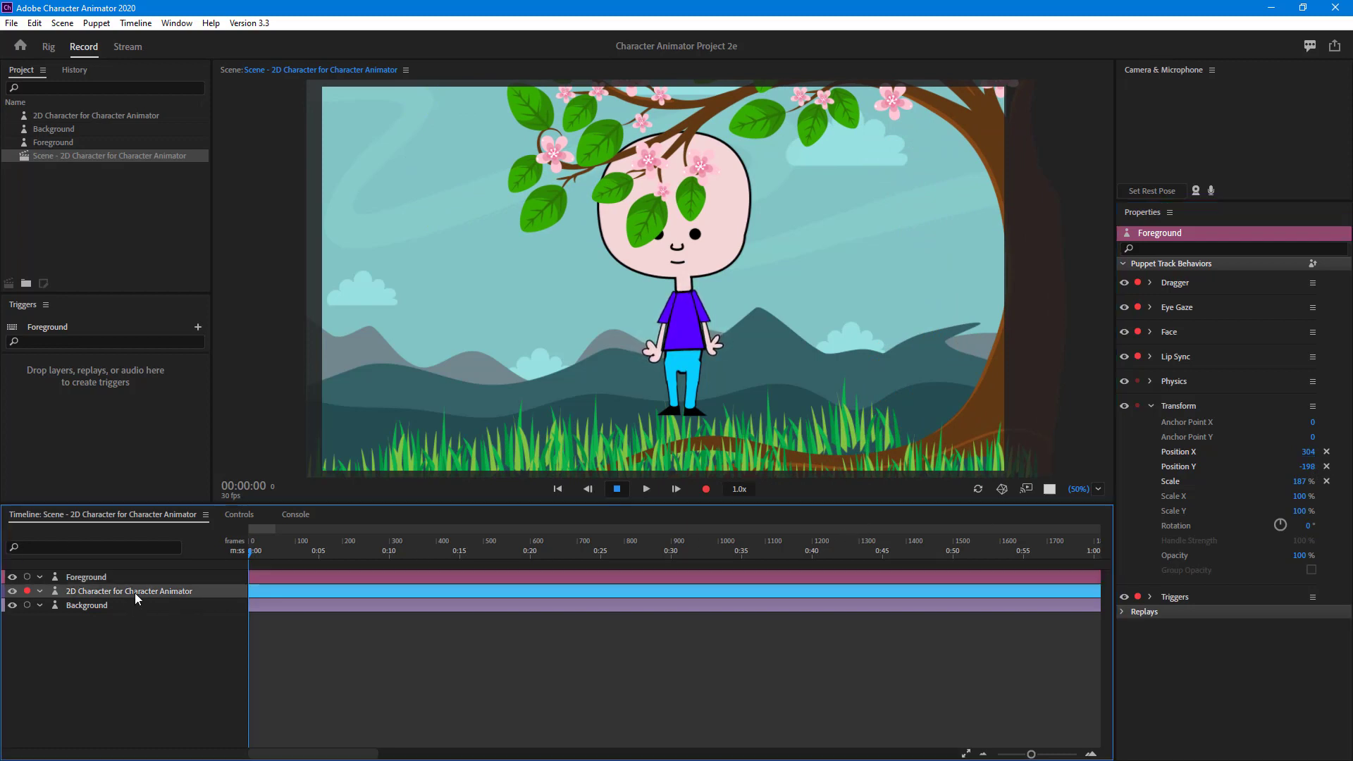
{"action": "left_click", "coordinate": [109, 575]}
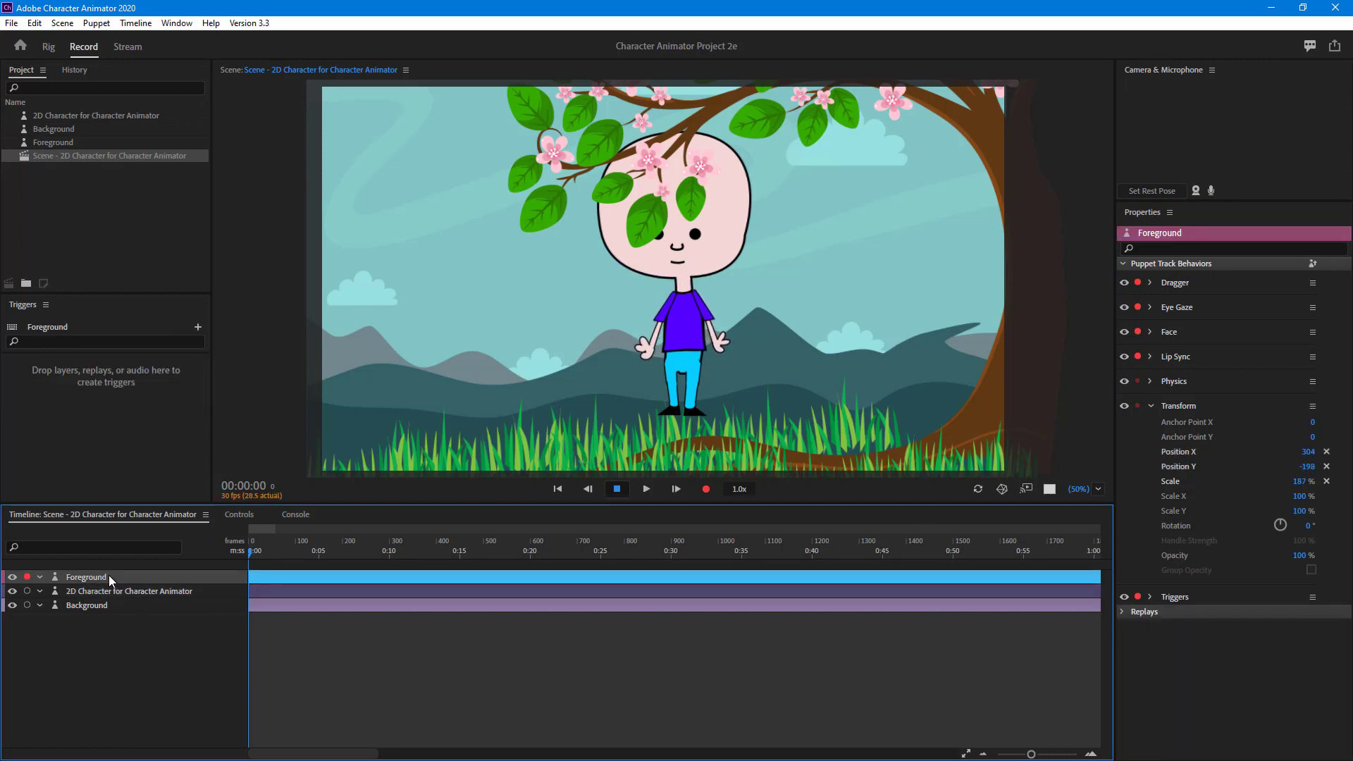
{"action": "left_click", "coordinate": [91, 594]}
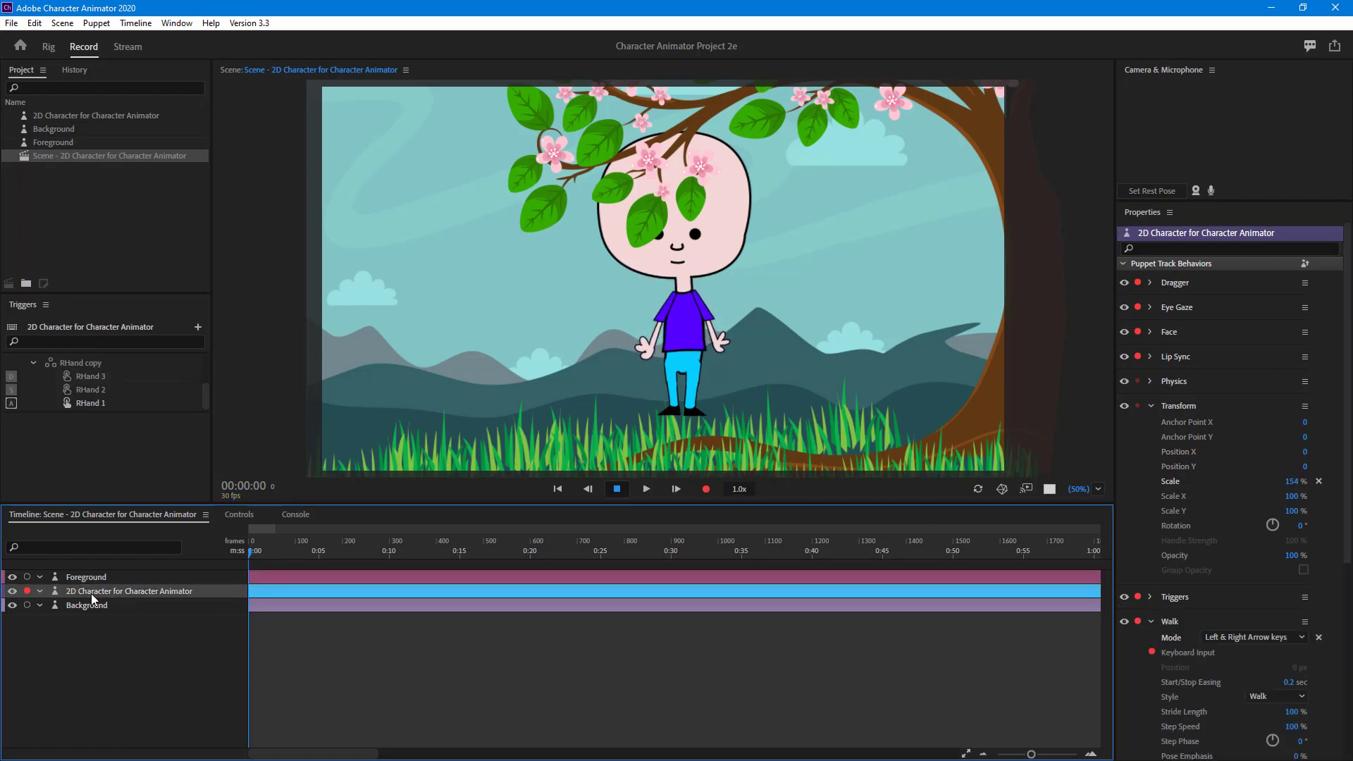
{"action": "left_click_drag", "start_coordinate": [90, 593], "coordinate": [90, 572]}
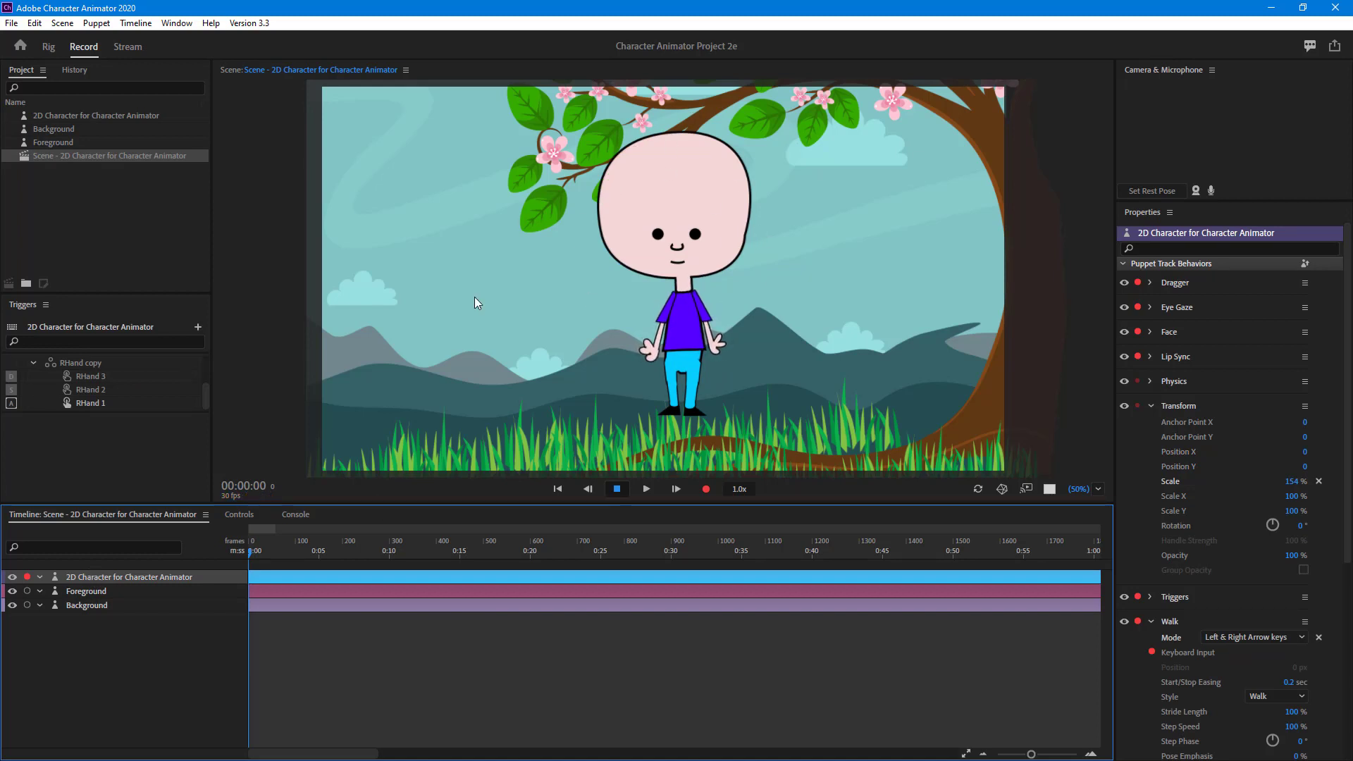
{"action": "left_click_drag", "start_coordinate": [87, 575], "coordinate": [109, 595]}
{"action": "left_click", "coordinate": [95, 577]}
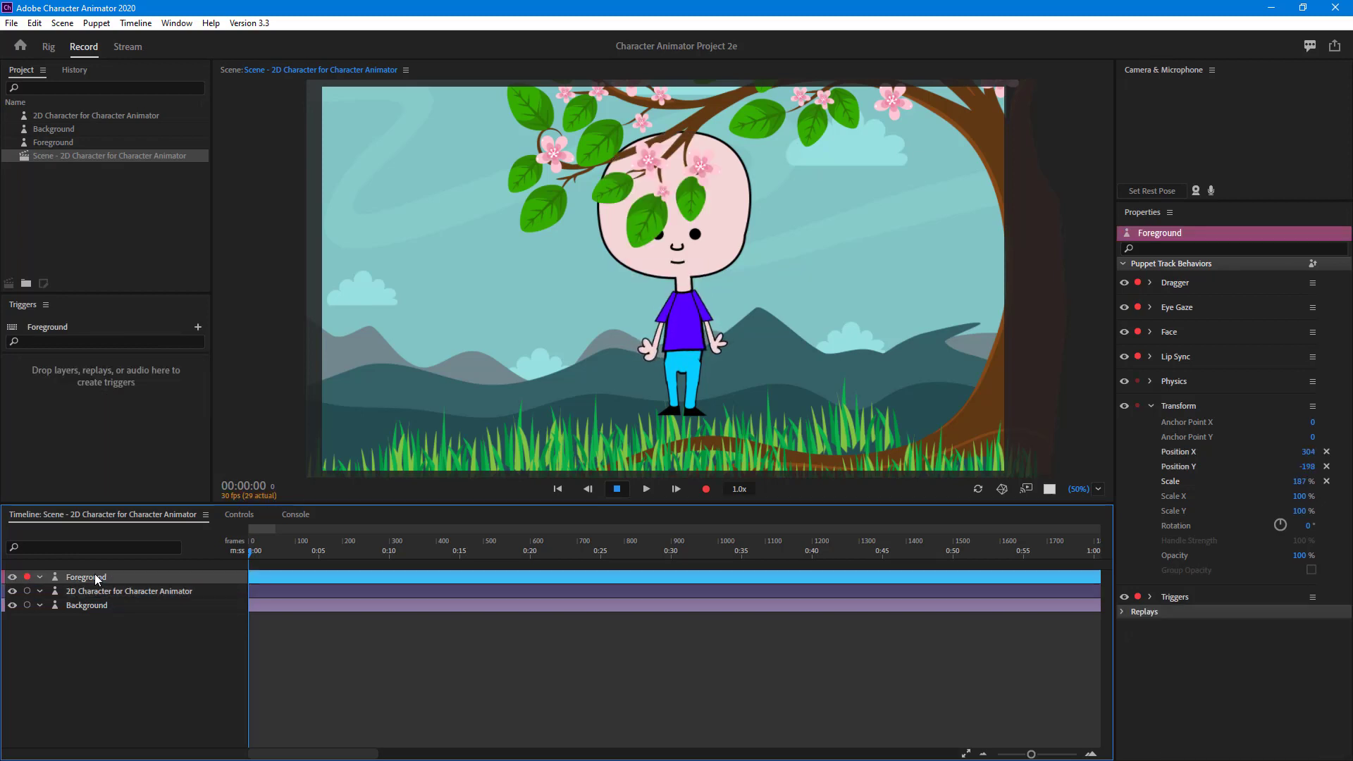
- Toggle Foreground and Background visibility off and on, then show the character's properties
{"action": "left_click", "coordinate": [13, 578]}
{"action": "left_click", "coordinate": [12, 578]}
{"action": "left_click", "coordinate": [98, 606]}
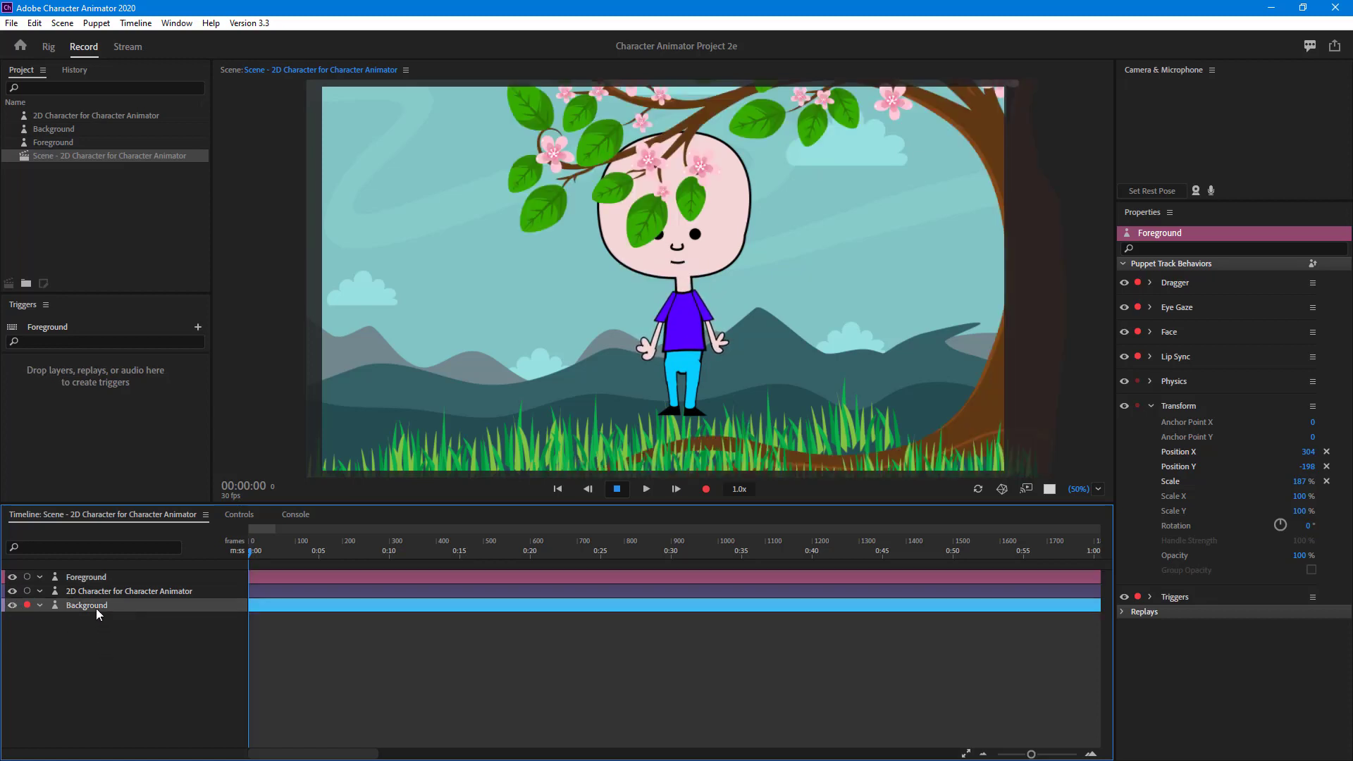
{"action": "left_click", "coordinate": [12, 605]}
{"action": "left_click", "coordinate": [12, 606]}
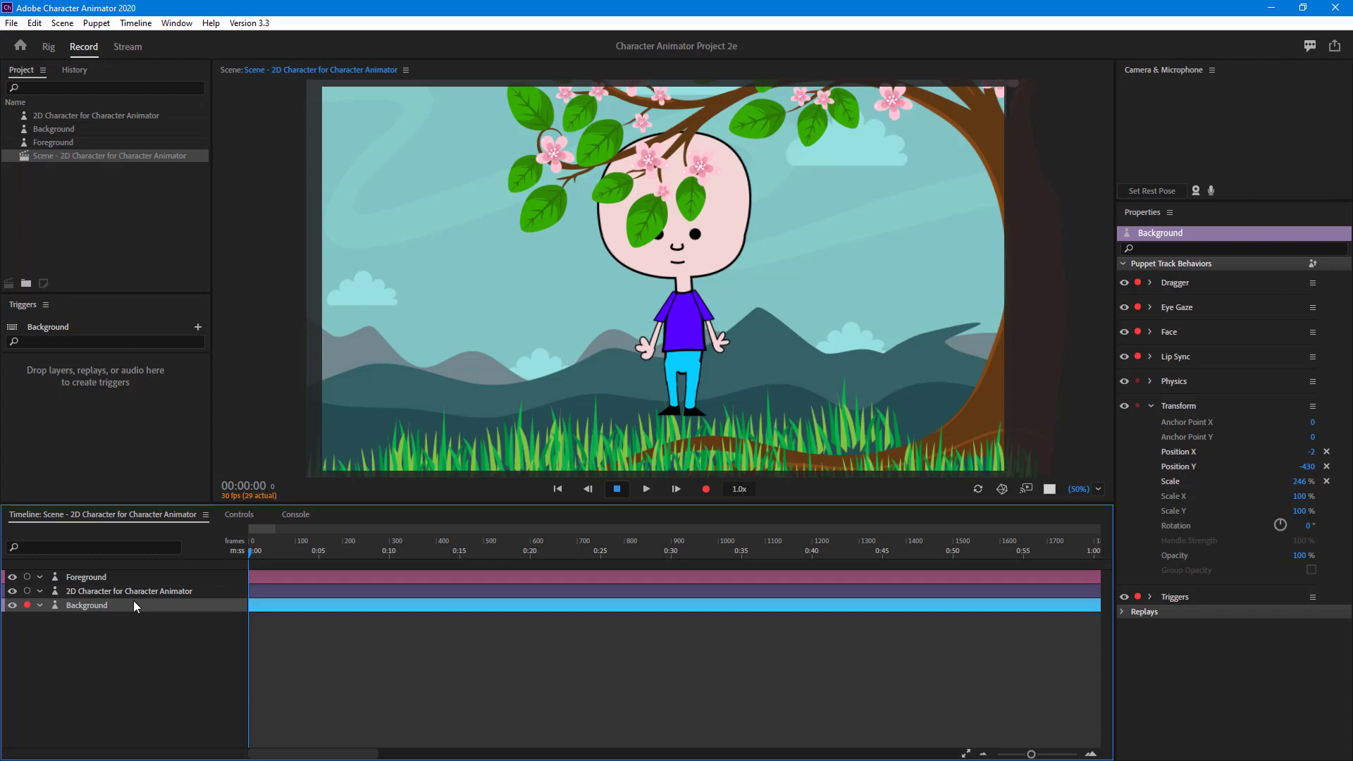
{"action": "left_click", "coordinate": [120, 592]}
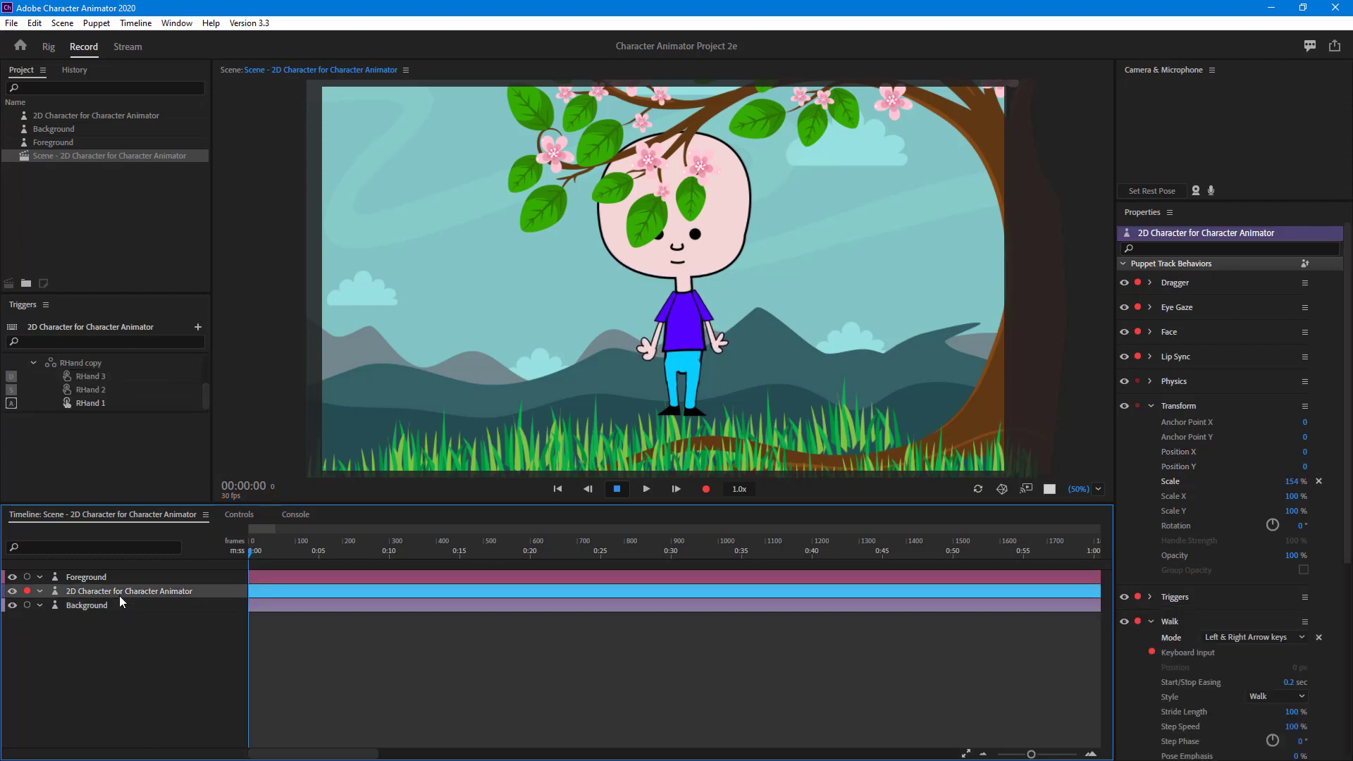
{"action": "left_click", "coordinate": [103, 579]}
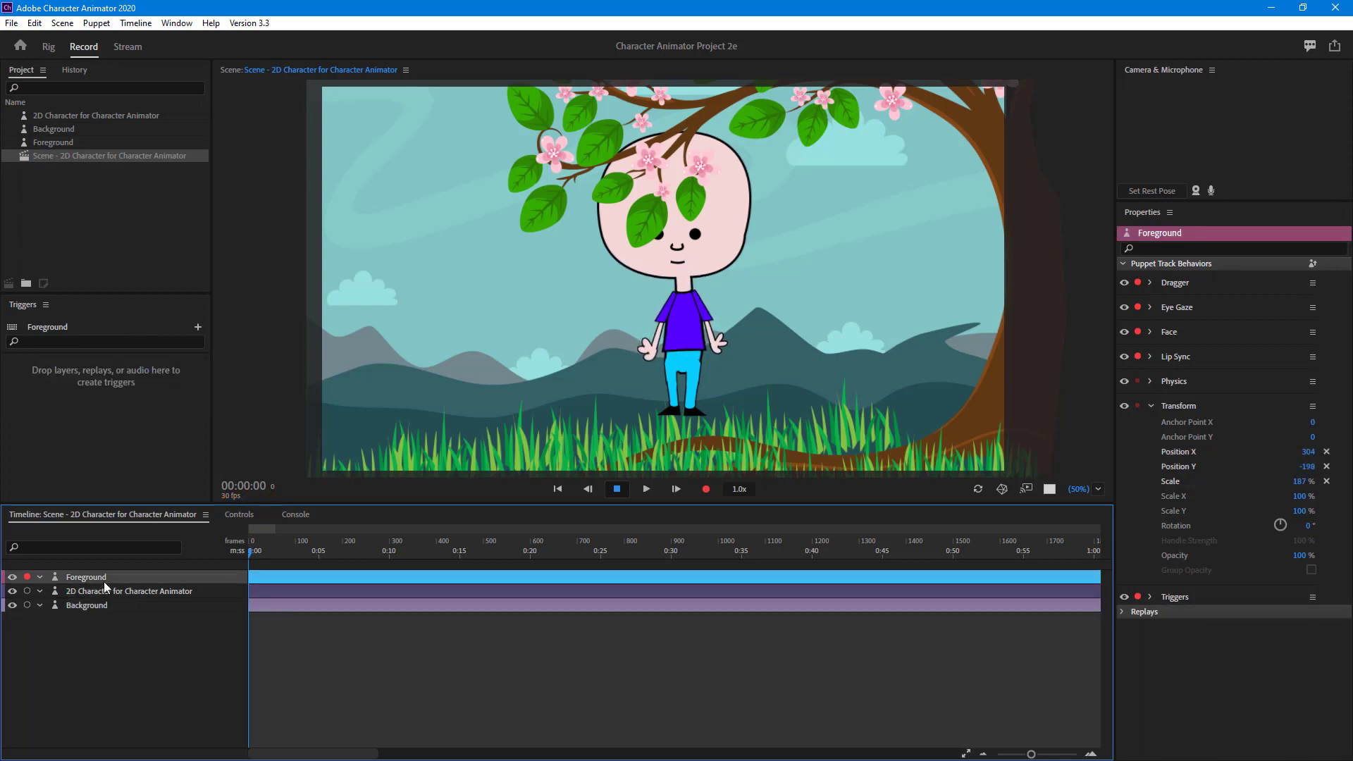
{"action": "left_click", "coordinate": [111, 592]}
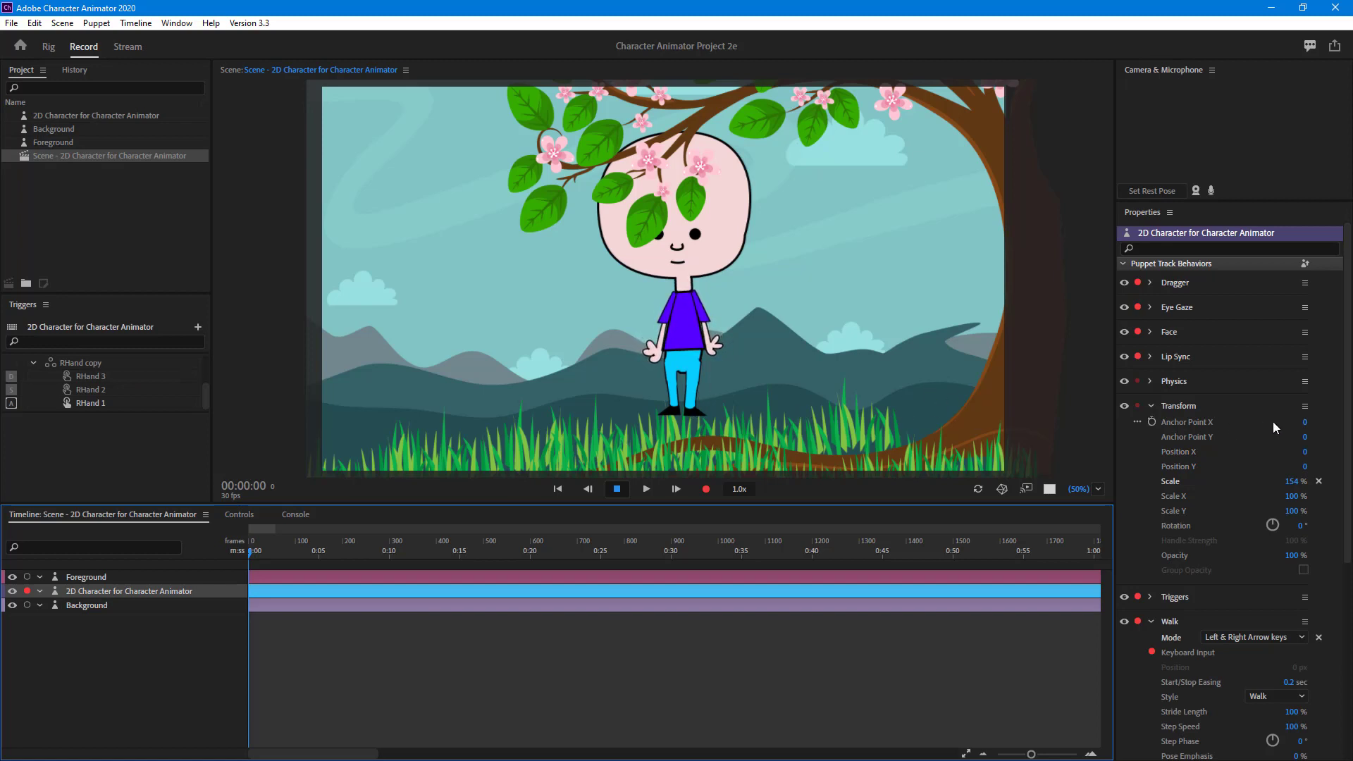
- Scale the character to 162% with Scale X reset to 100, and move it to X 6, Y 56
{"action": "left_click_drag", "start_coordinate": [1291, 482], "coordinate": [1332, 488]}
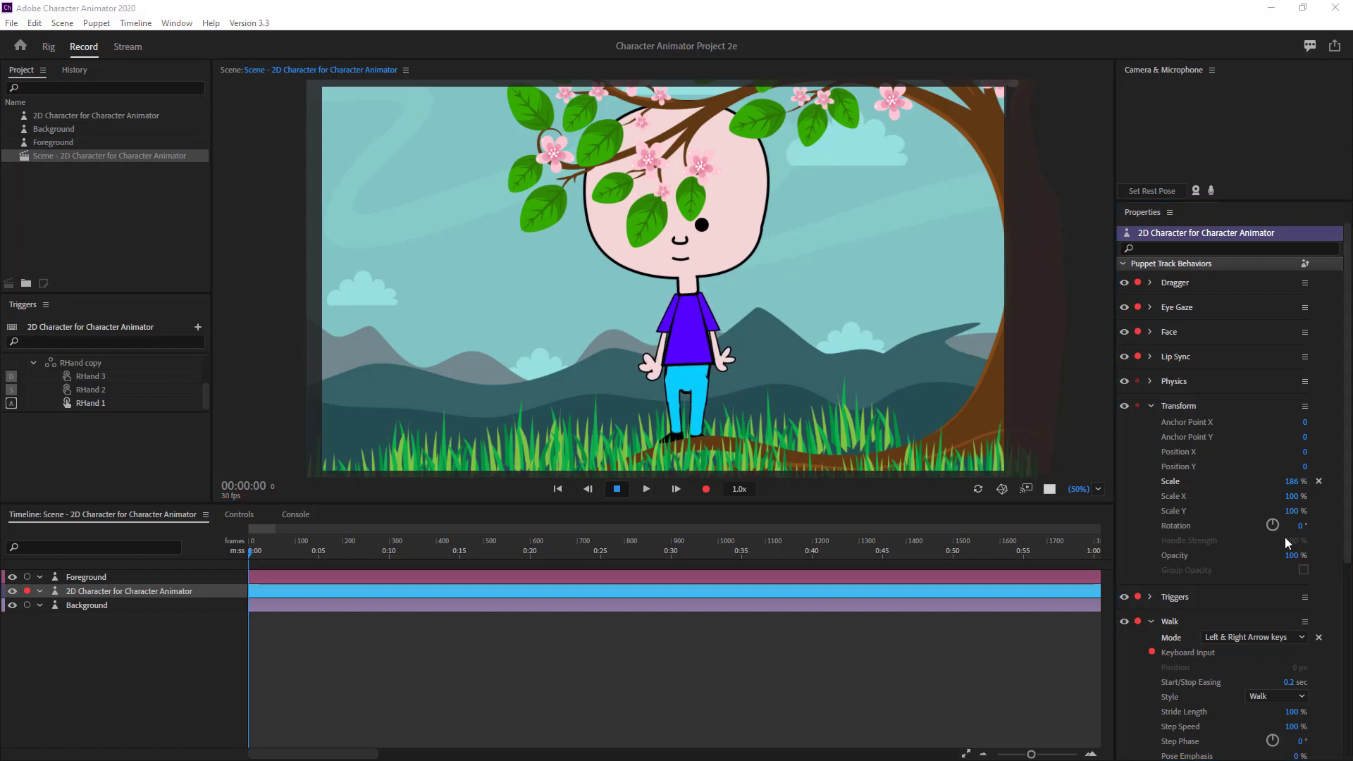
{"action": "left_click_drag", "start_coordinate": [1292, 481], "coordinate": [1316, 501]}
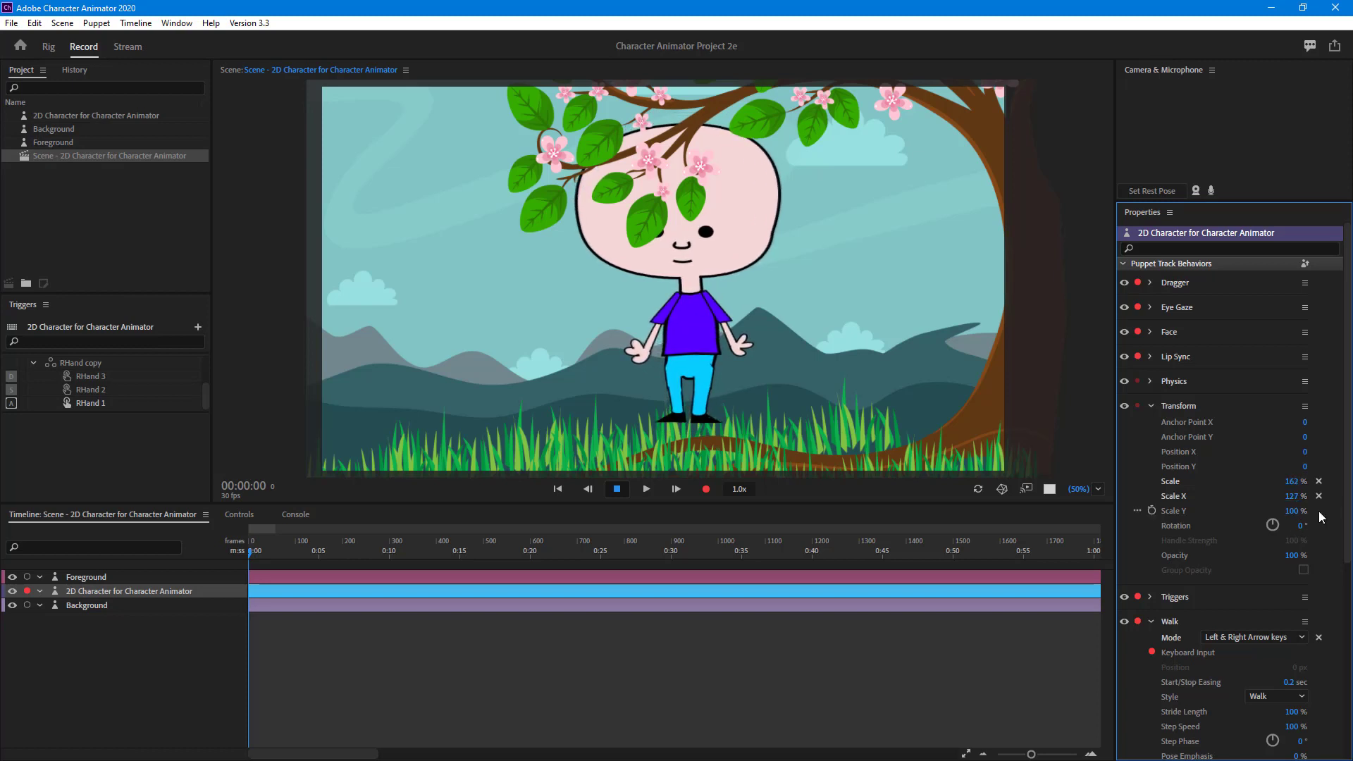
{"action": "left_click", "coordinate": [1296, 502]}
{"action": "type", "text": "100"}
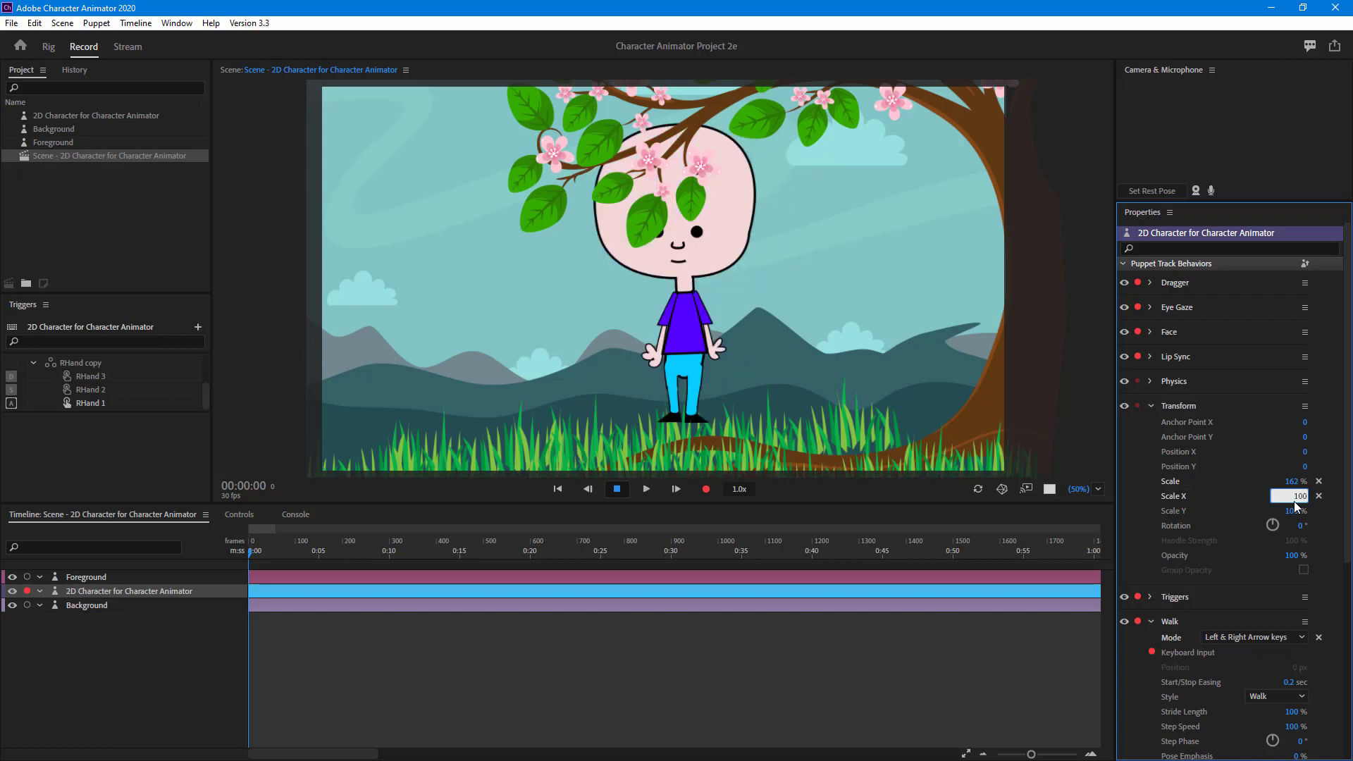
{"action": "key", "text": "Return"}
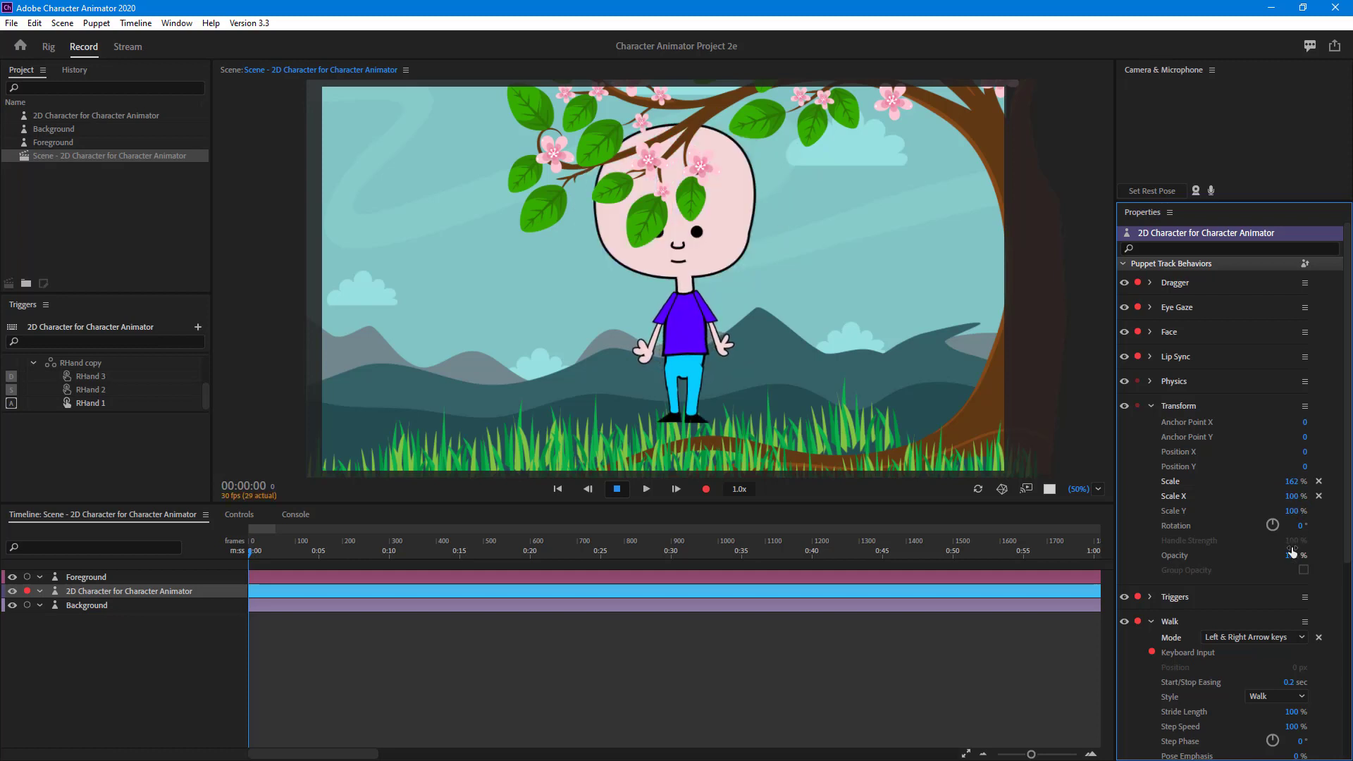
{"action": "left_click_drag", "start_coordinate": [1298, 451], "coordinate": [1341, 469]}
{"action": "key", "text": "Right"}
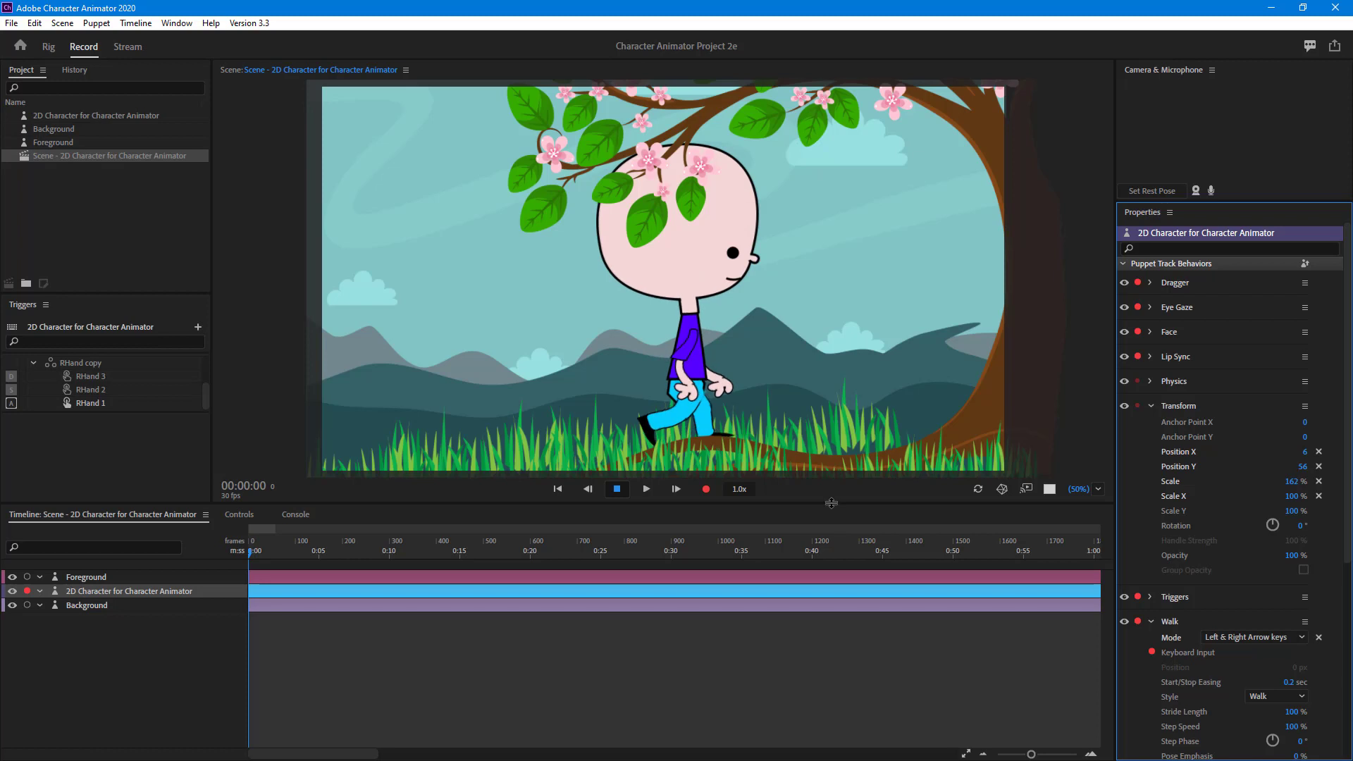
{"action": "key", "text": "Left"}
{"action": "key", "text": "Right"}
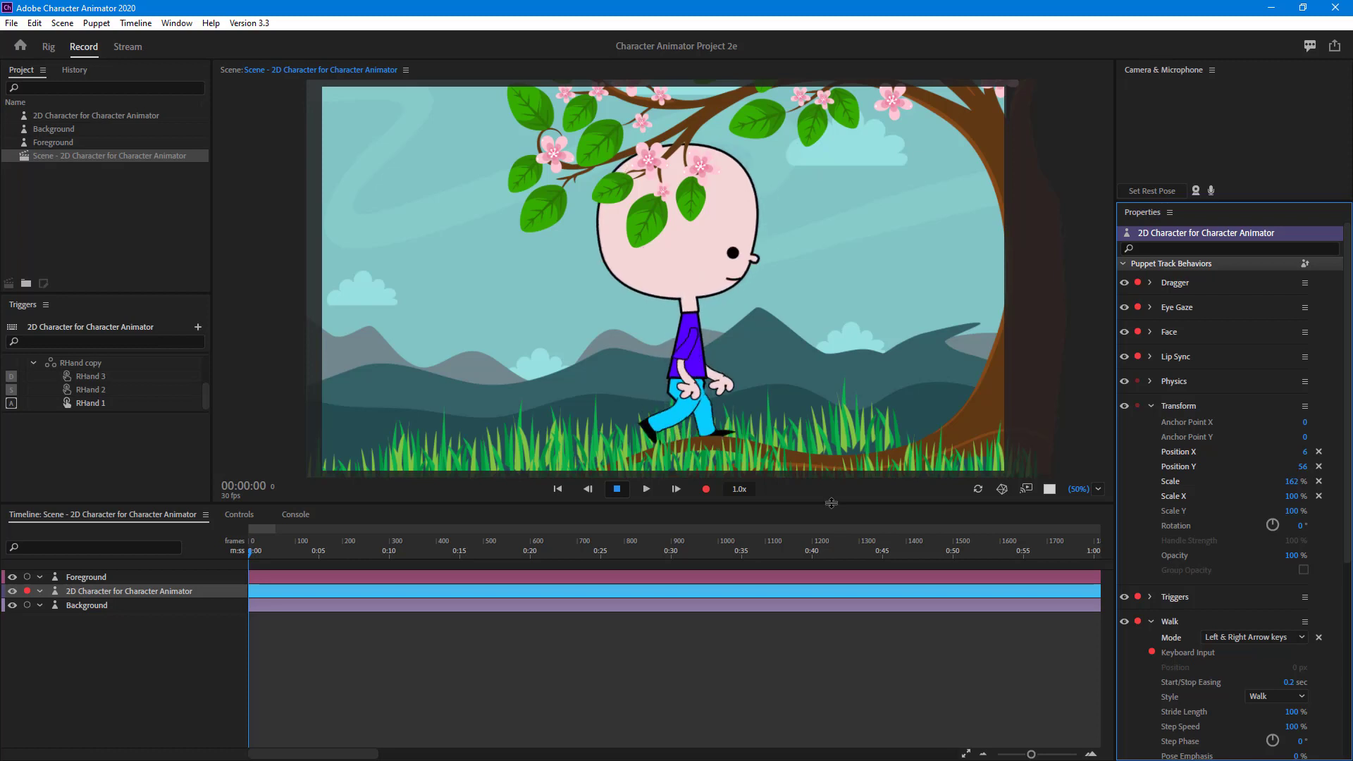
{"action": "key", "text": "Left"}
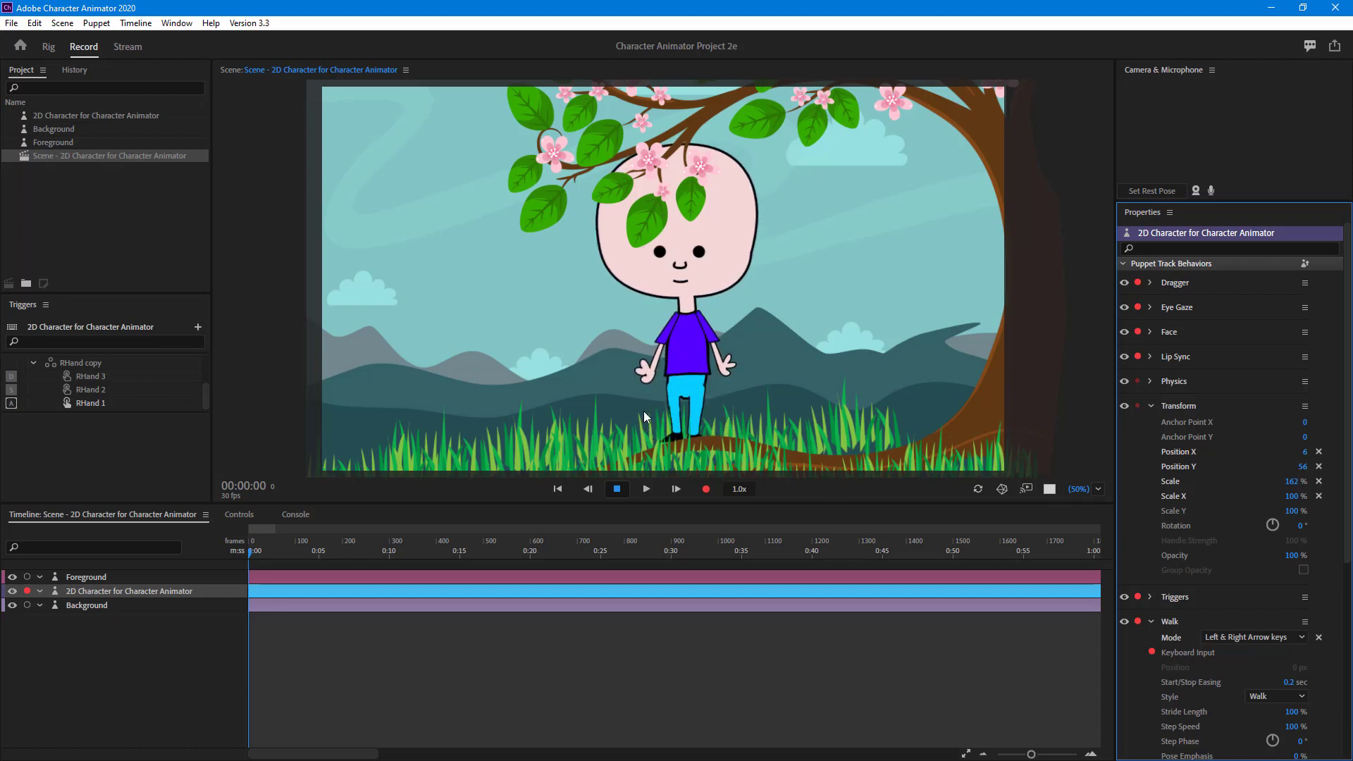
{"action": "scroll", "coordinate": [1274, 627], "scroll_direction": "down", "scroll_amount": 4}
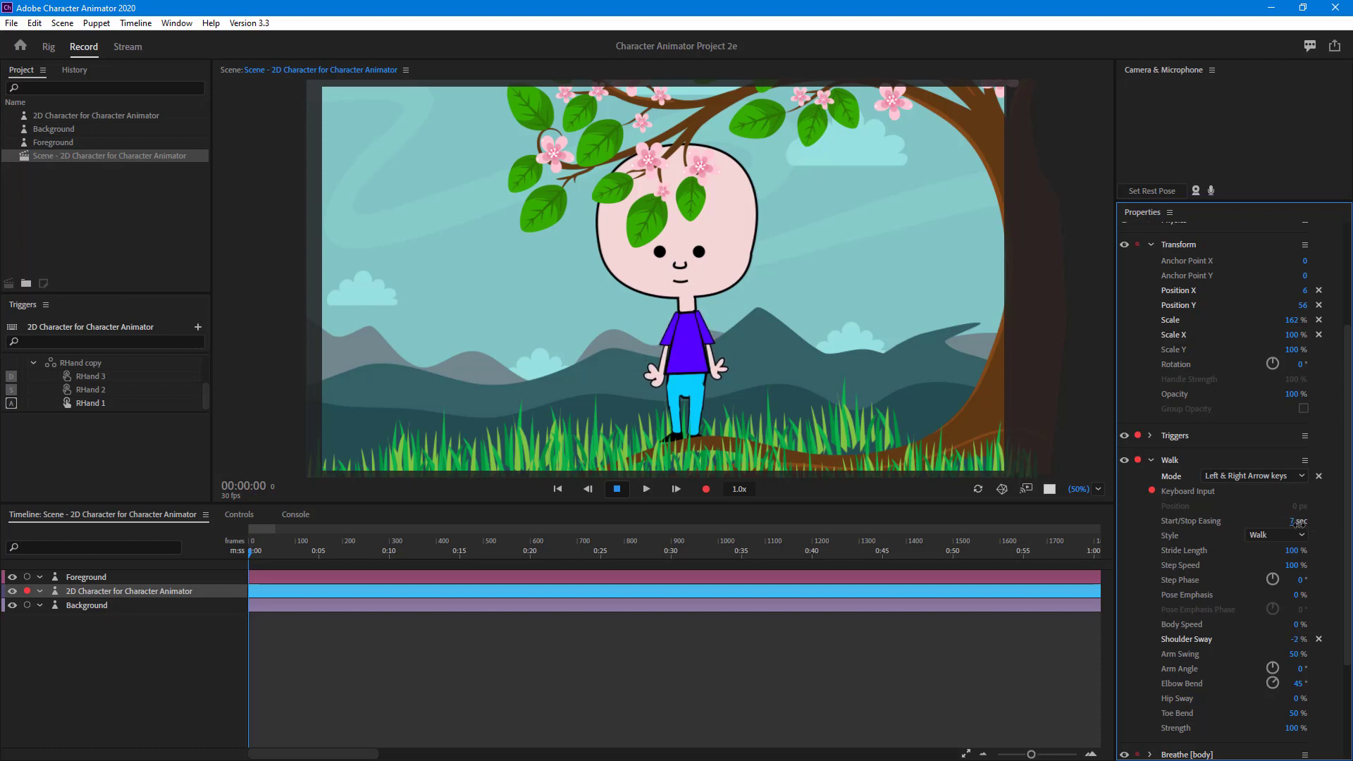
- Test-walk the character with the arrow keys and raise the Walk Body Speed
{"action": "key", "text": "Right"}
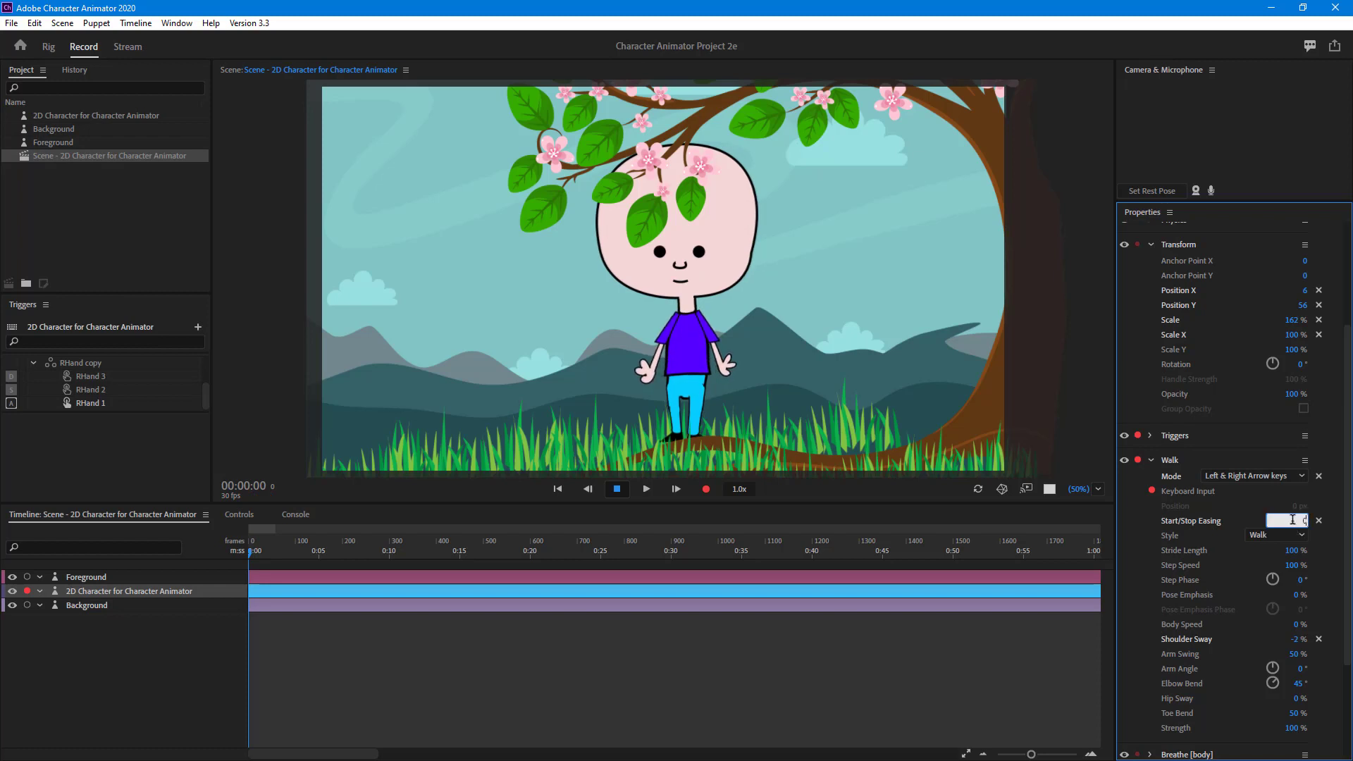
{"action": "key", "text": "Right"}
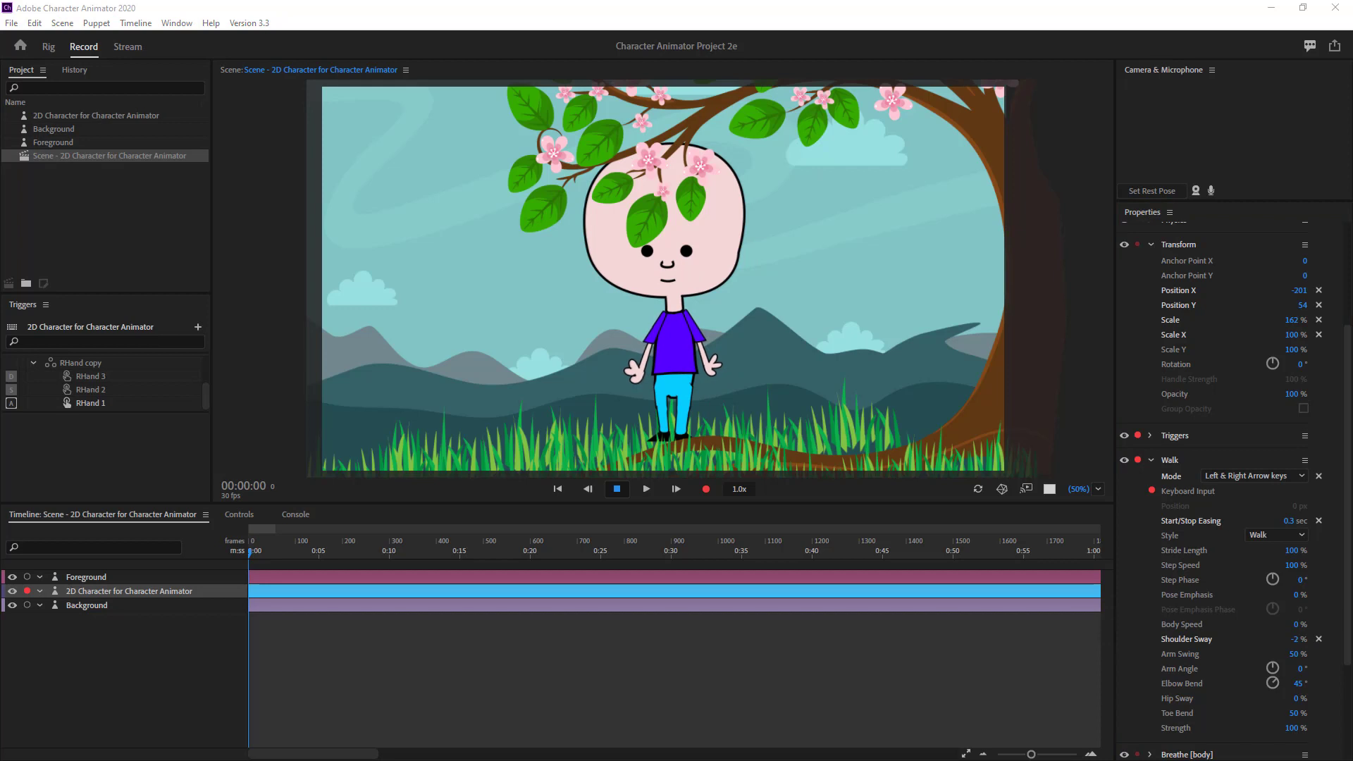
{"action": "left_click_drag", "start_coordinate": [1300, 627], "coordinate": [1317, 625]}
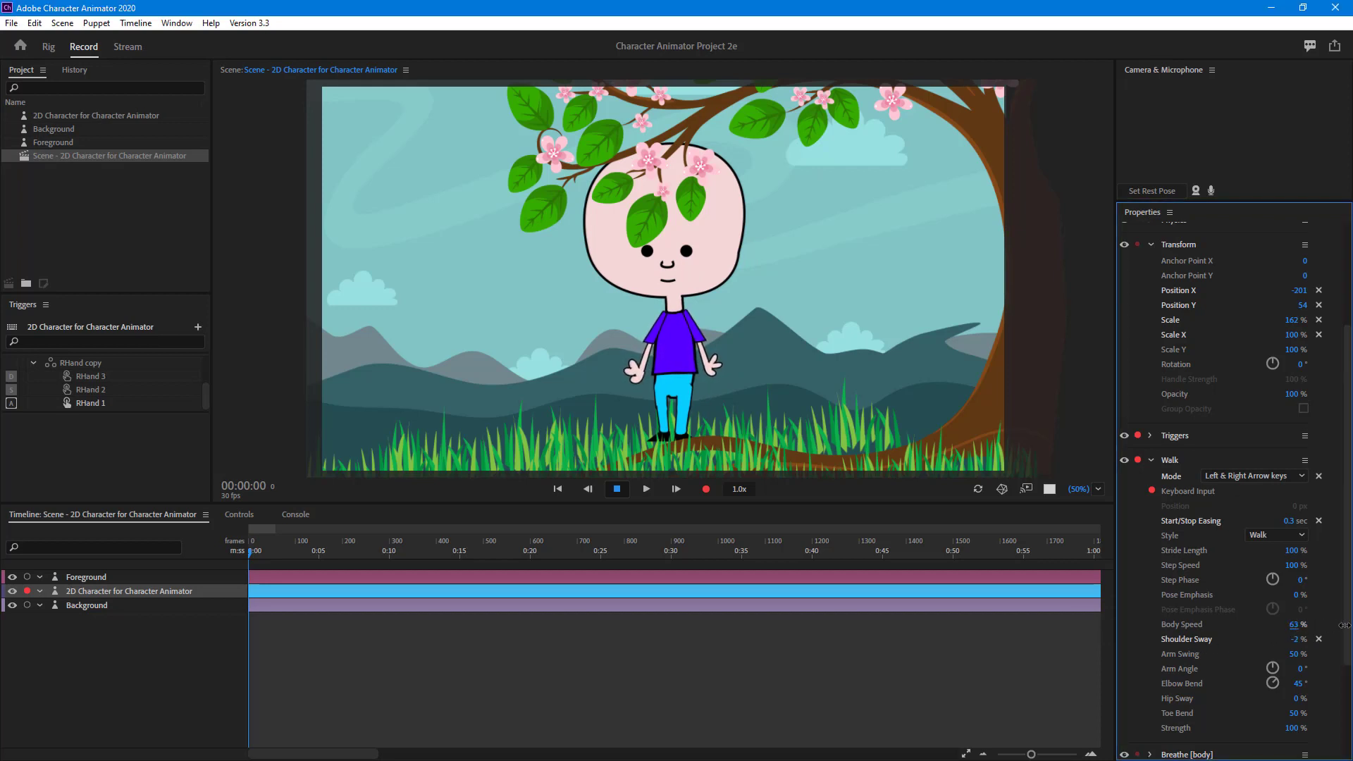
{"action": "key", "text": "Right"}
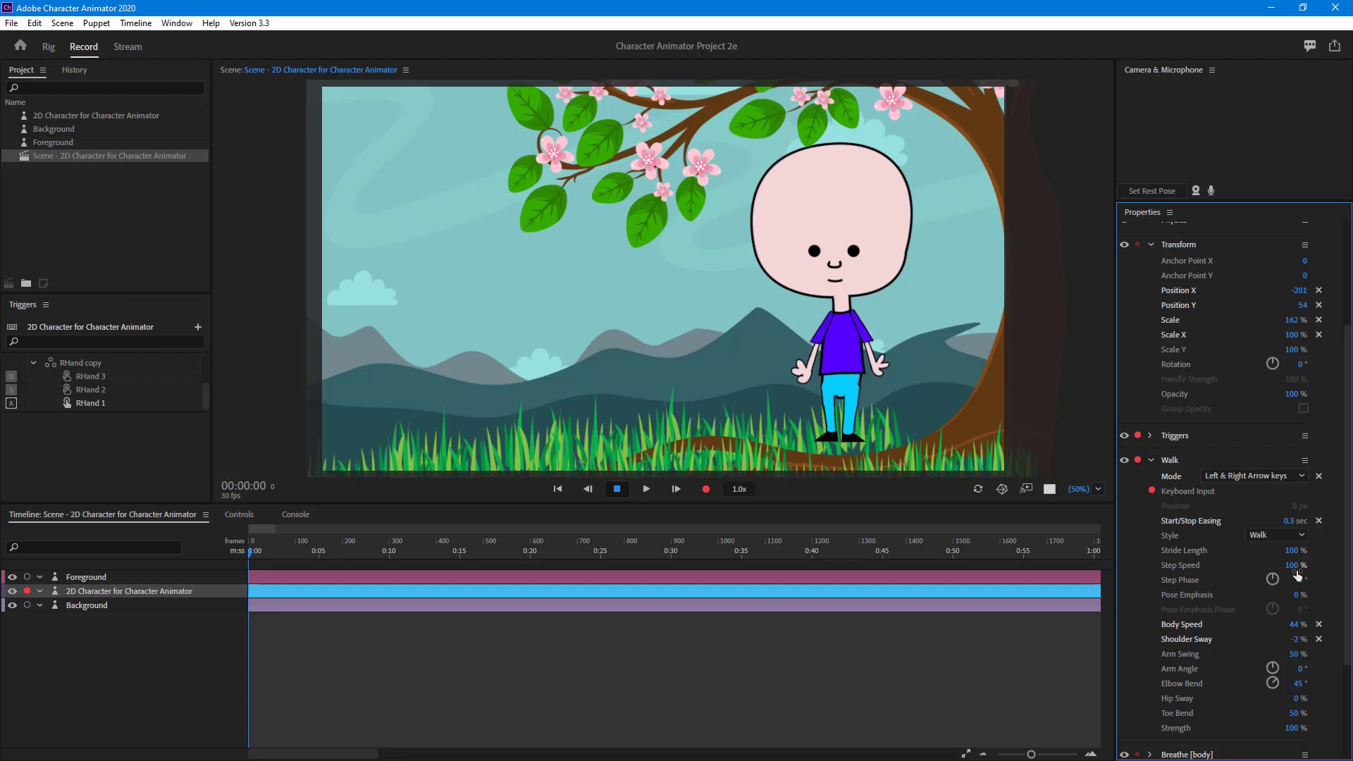
{"action": "key", "text": "Left"}
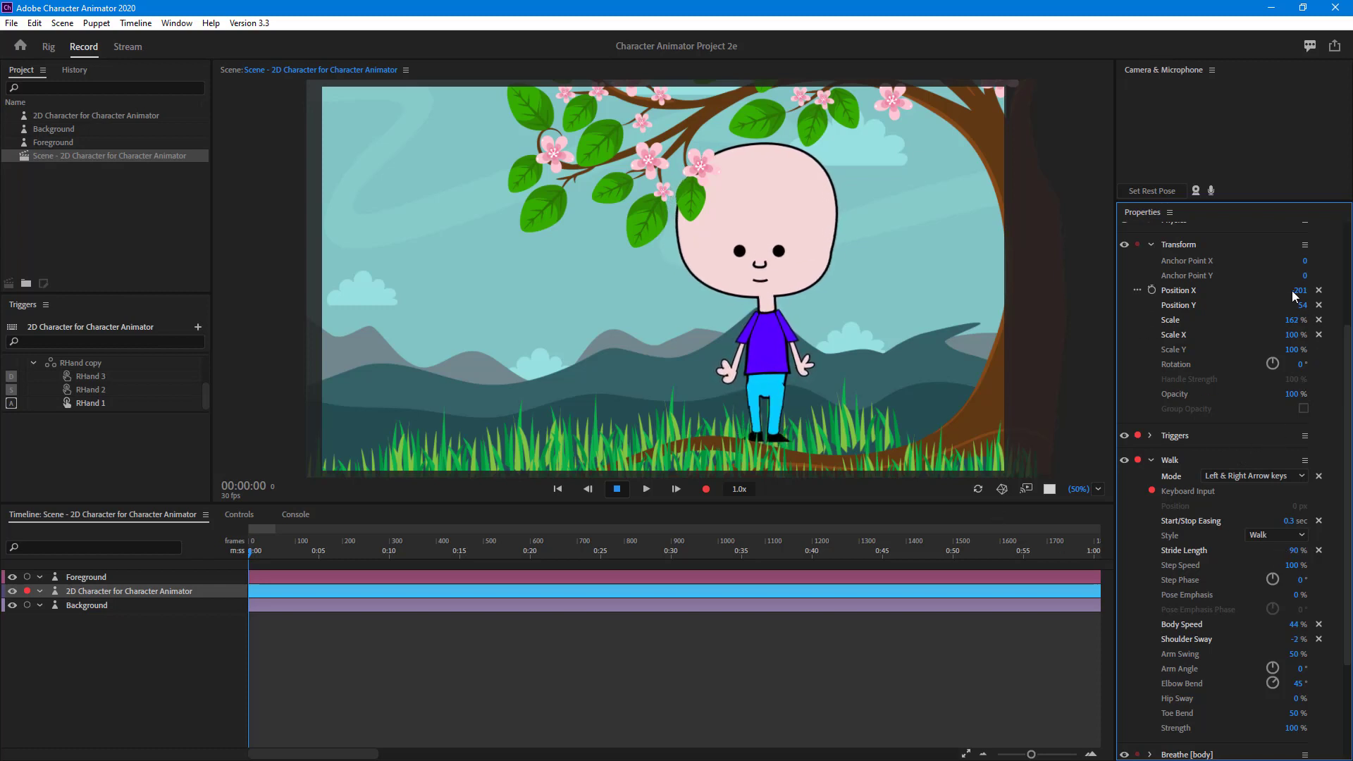
- Move the character to X -188, Y 94, retest the walk, and adjust Body Speed again
{"action": "left_click_drag", "start_coordinate": [1303, 291], "coordinate": [1344, 321]}
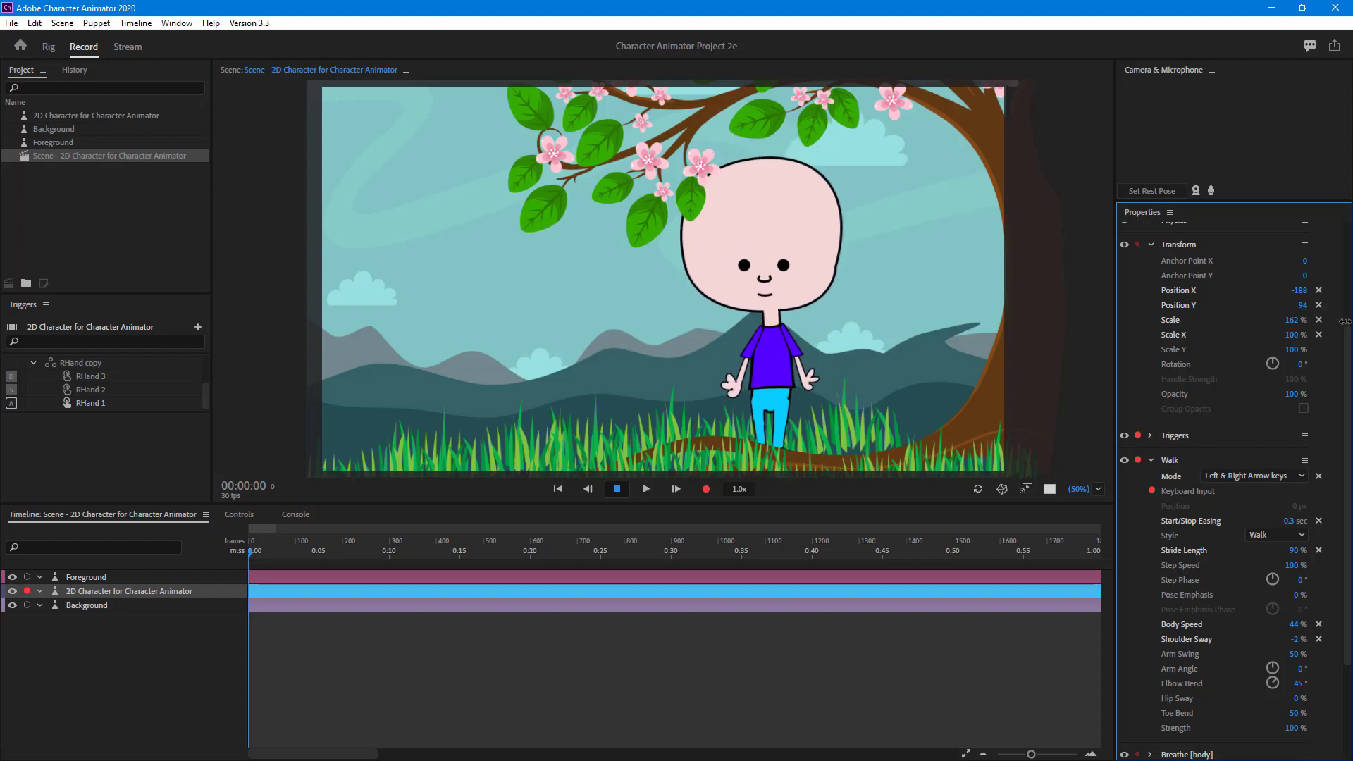
{"action": "key", "text": "Right"}
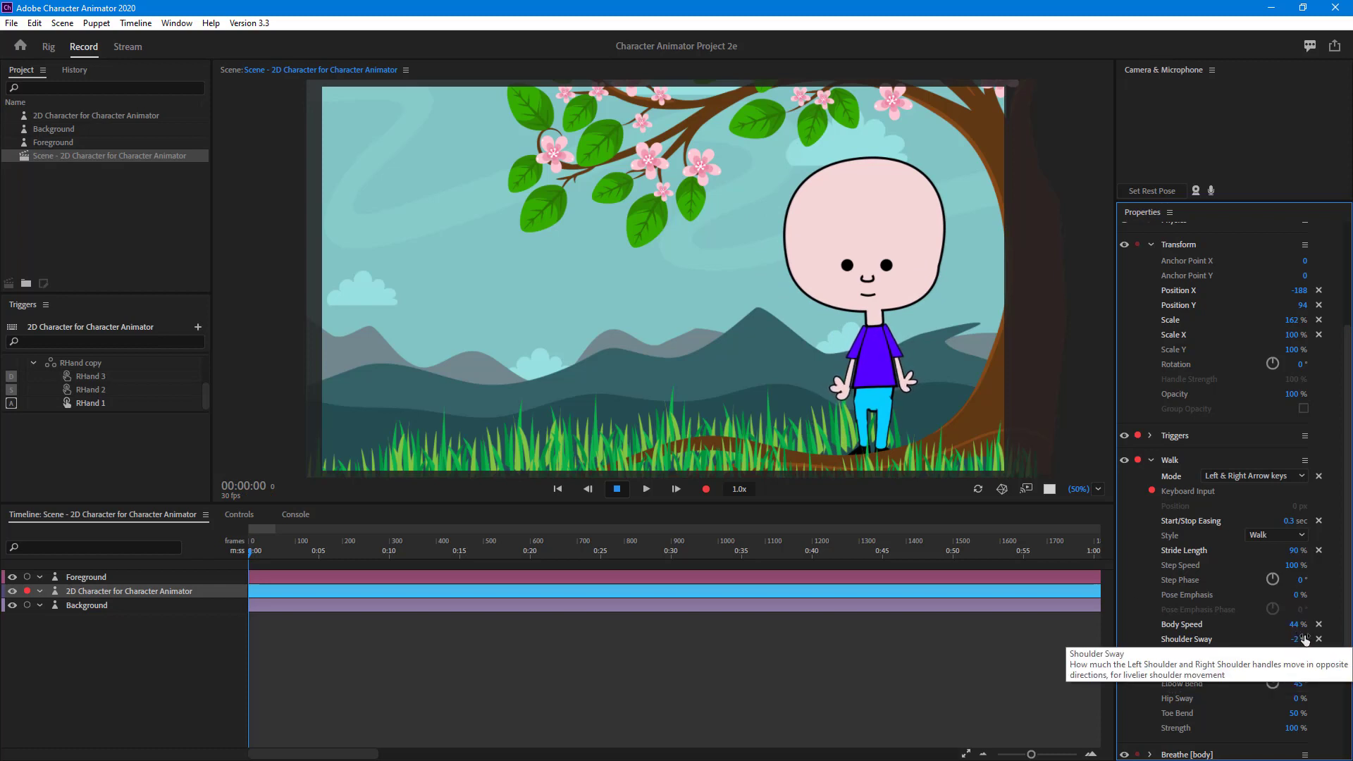
{"action": "left_click_drag", "start_coordinate": [1294, 625], "coordinate": [1325, 624]}
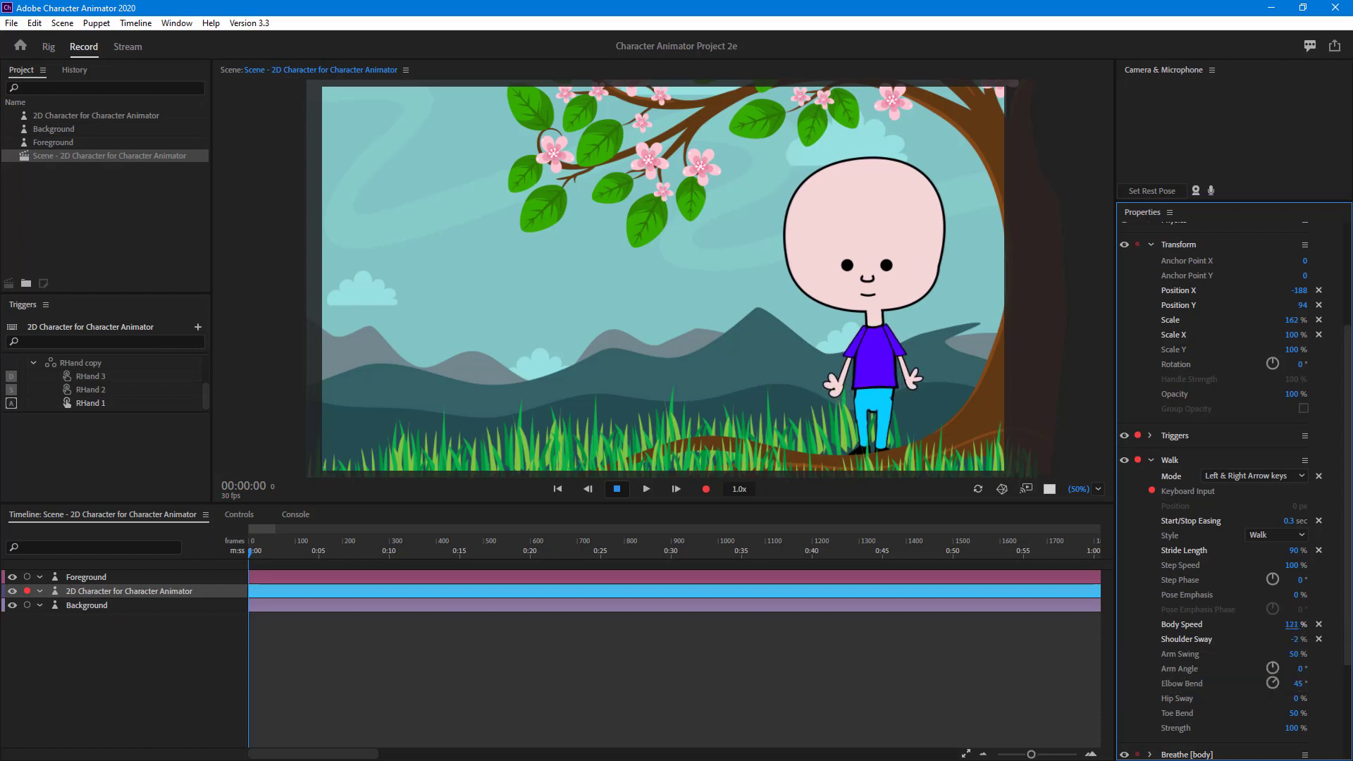
{"action": "left_click", "coordinate": [1294, 625]}
- Set Walk Body Speed to 100% and test-walk the character left and right
{"action": "type", "text": "100"}
{"action": "key", "text": "Return"}
{"action": "key", "text": "Left"}
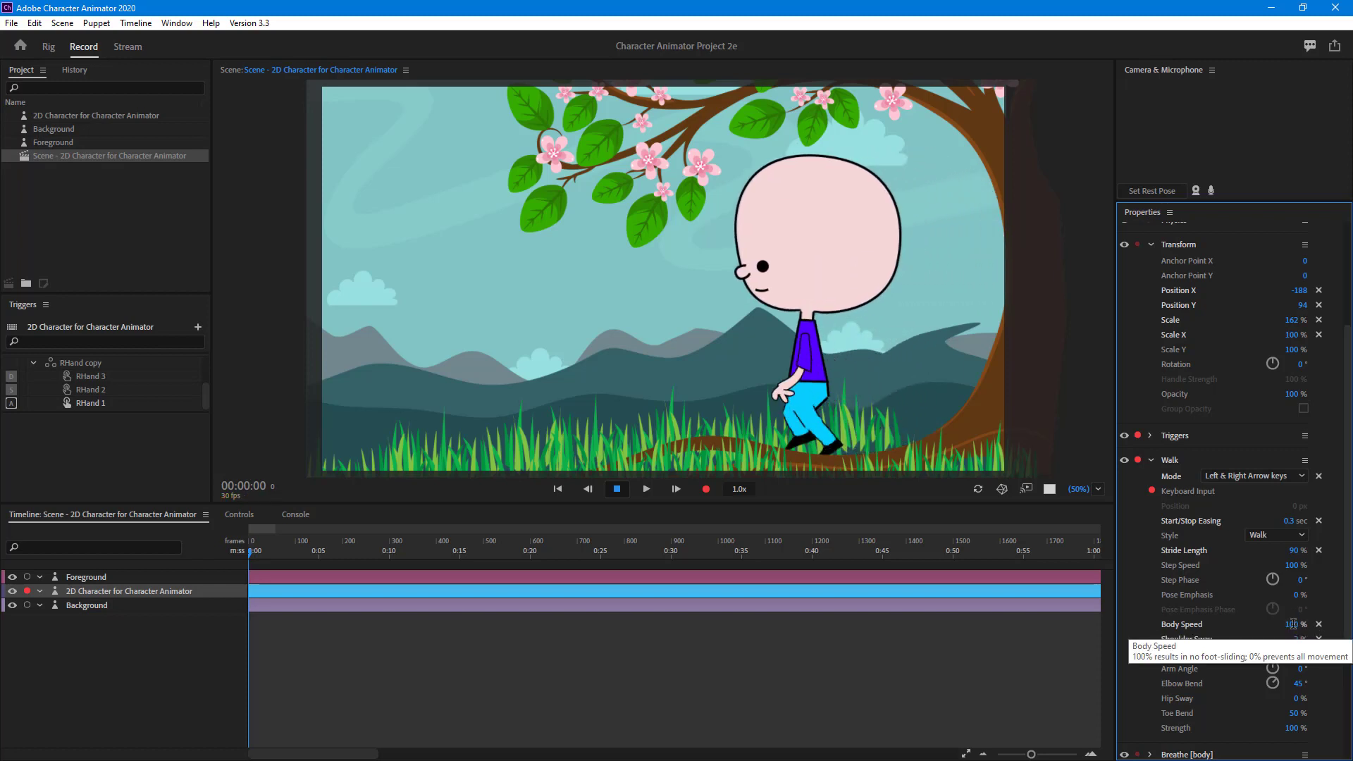
{"action": "key", "text": "Right"}
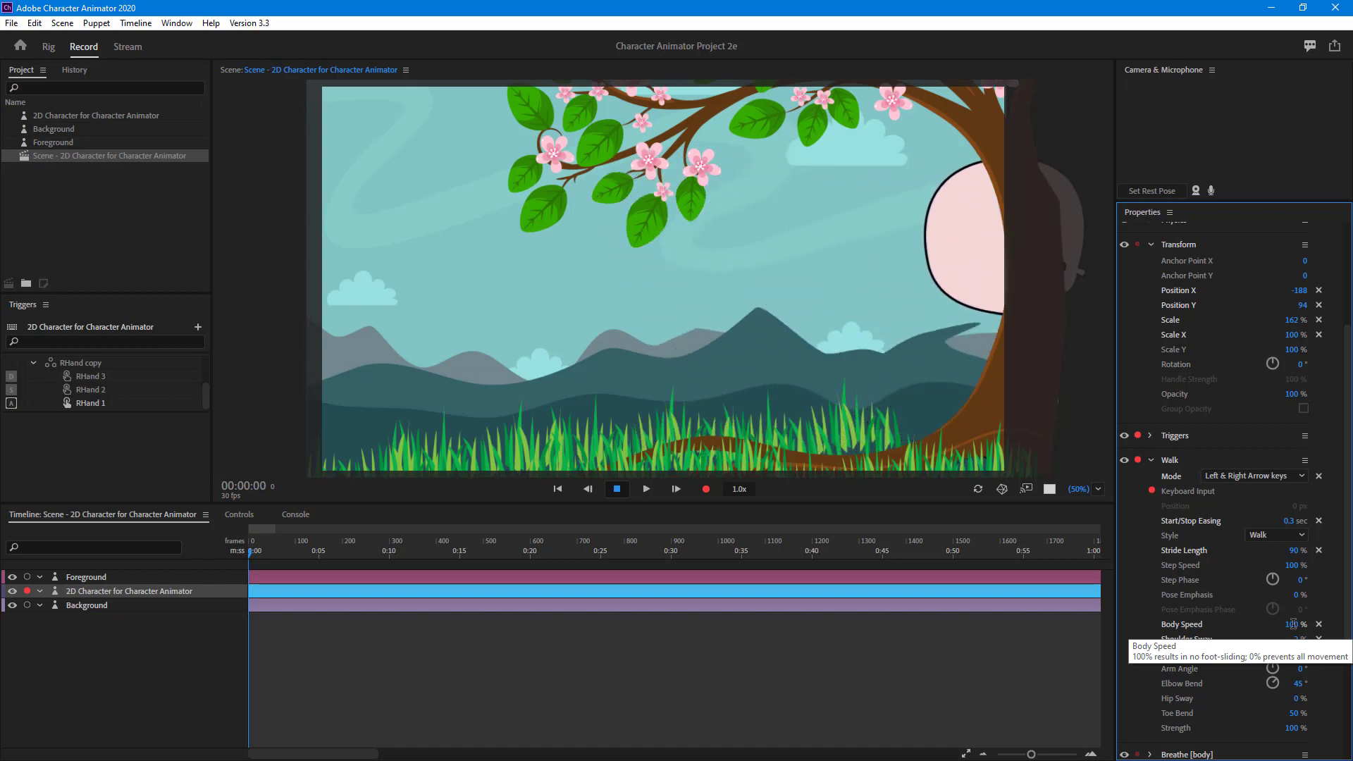
{"action": "key", "text": "Left"}
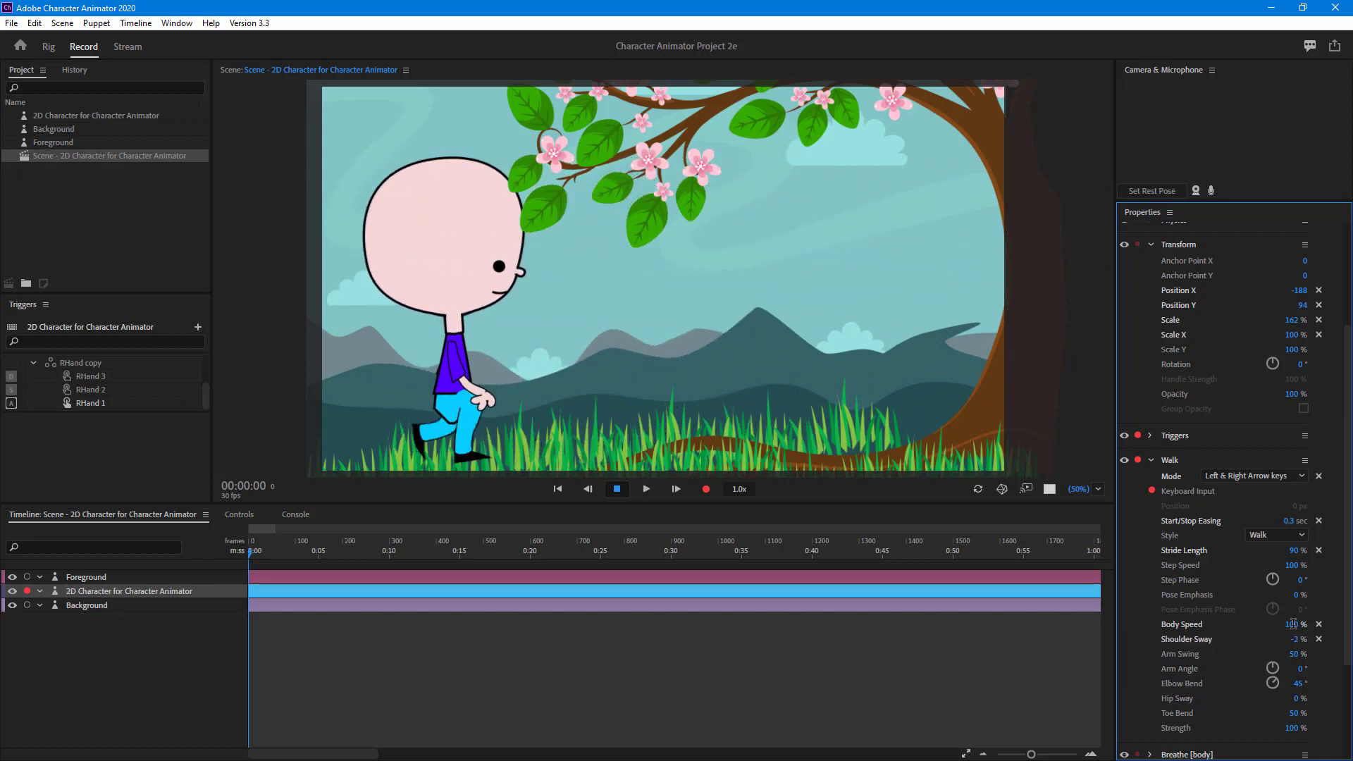
- Walk the character back and forth between the scene centre and the tree
{"action": "key", "text": "Right"}
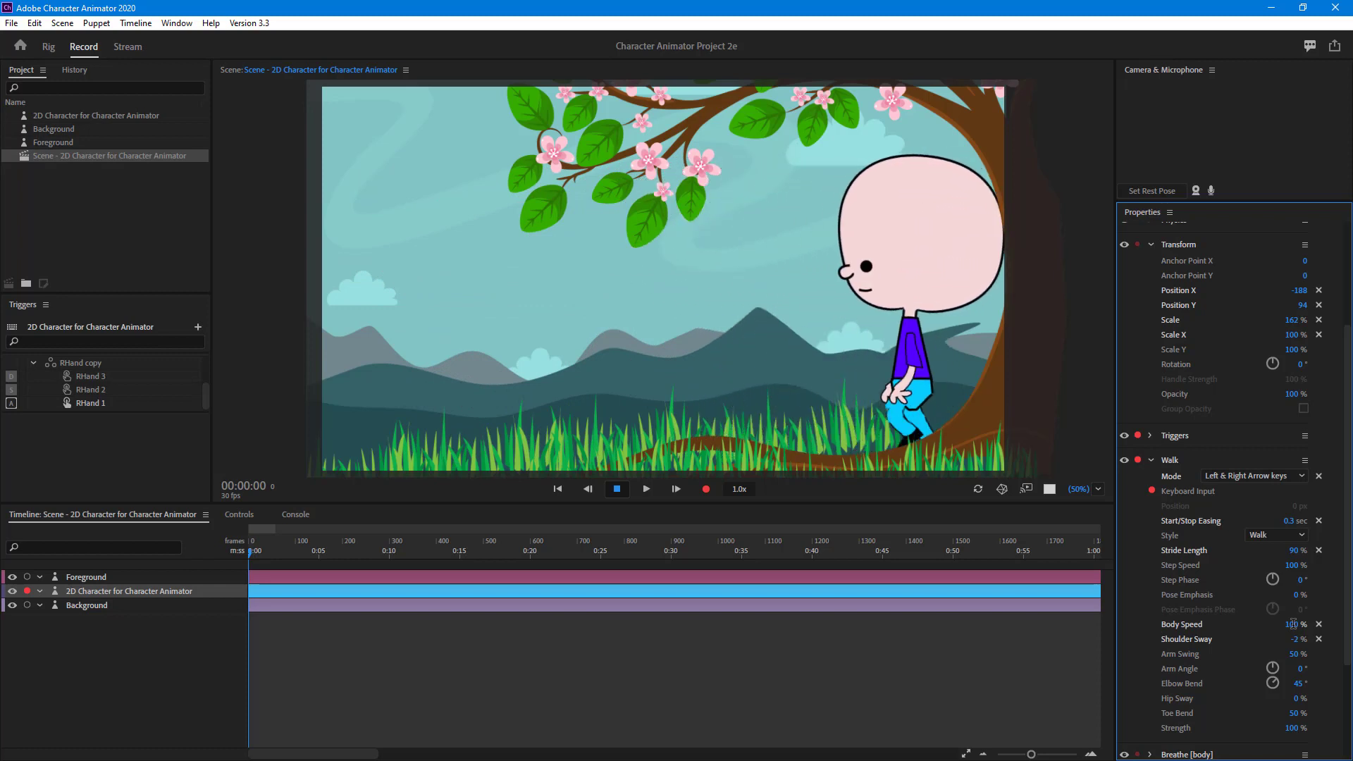
{"action": "key", "text": "Right"}
{"action": "key", "text": "Left"}
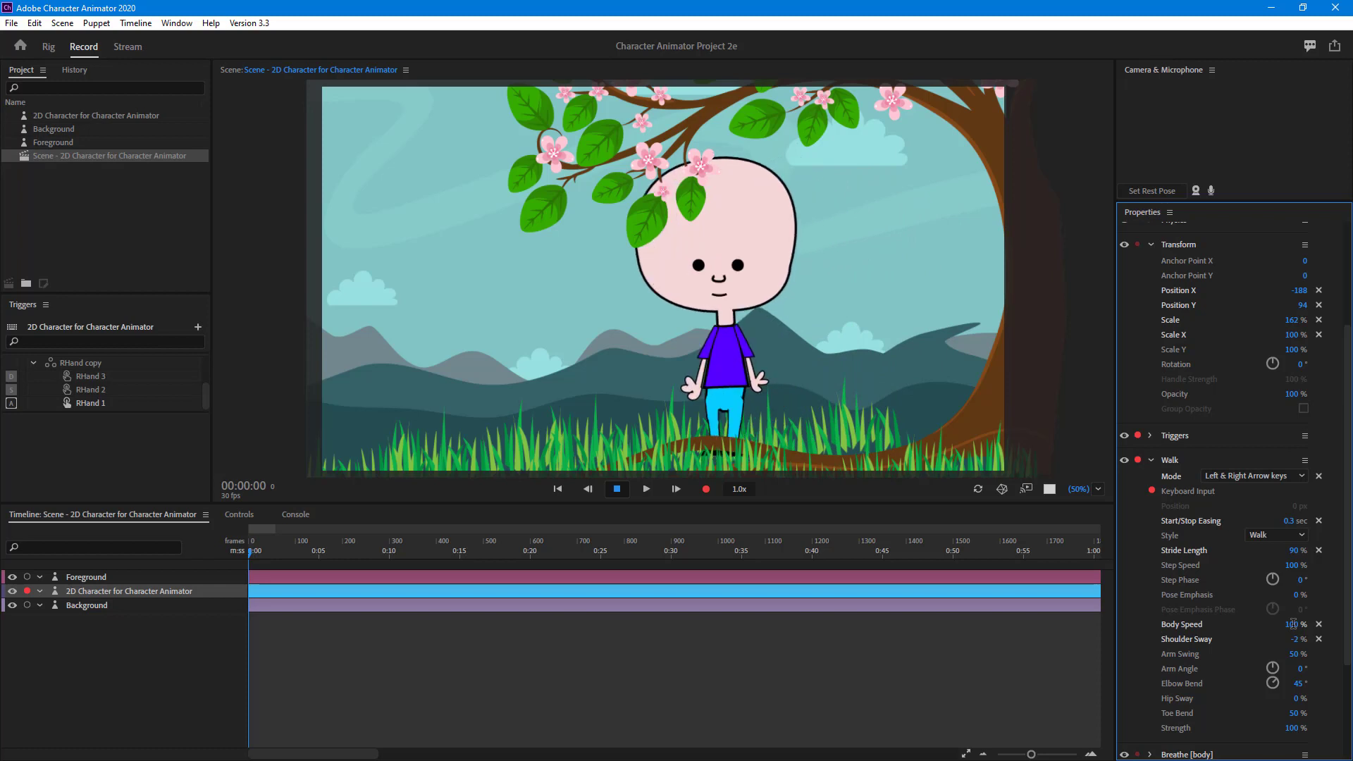
{"action": "key", "text": "Right"}
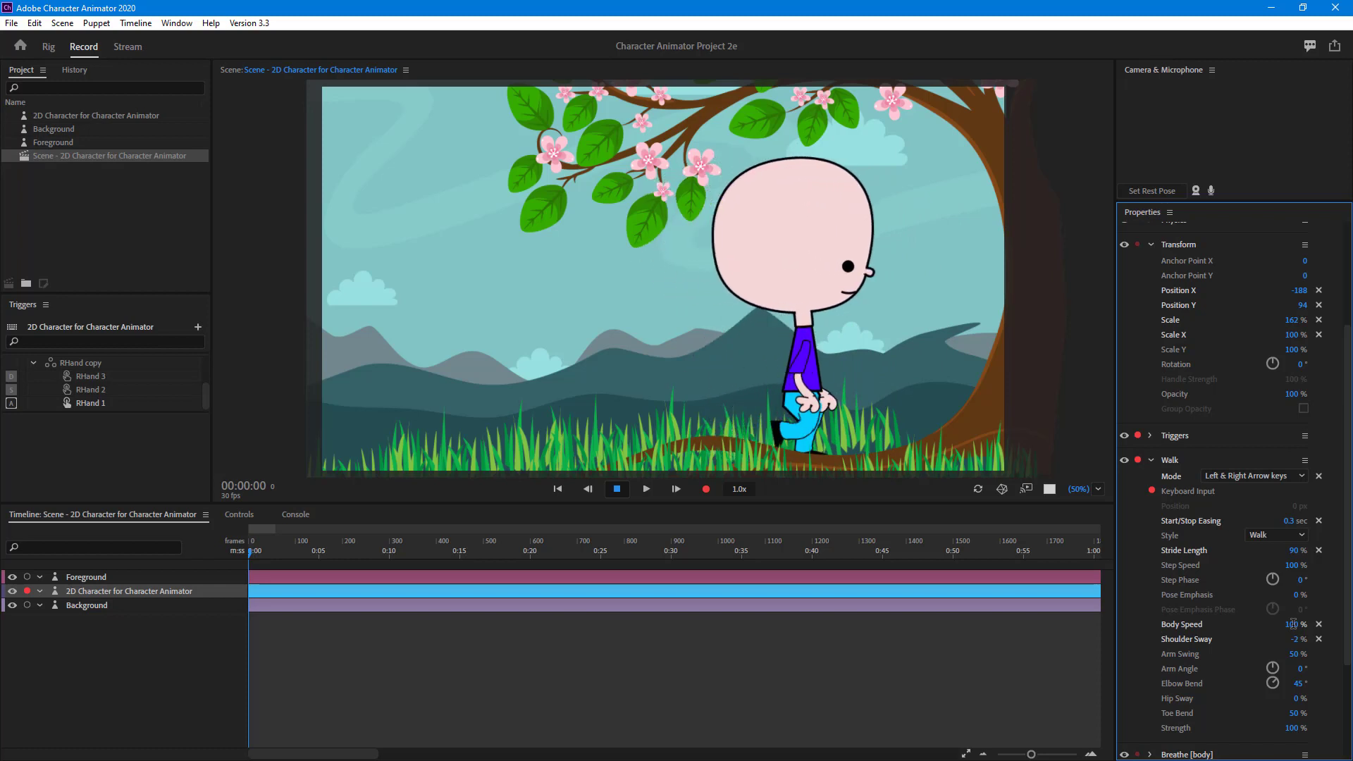
{"action": "key", "text": "Left"}
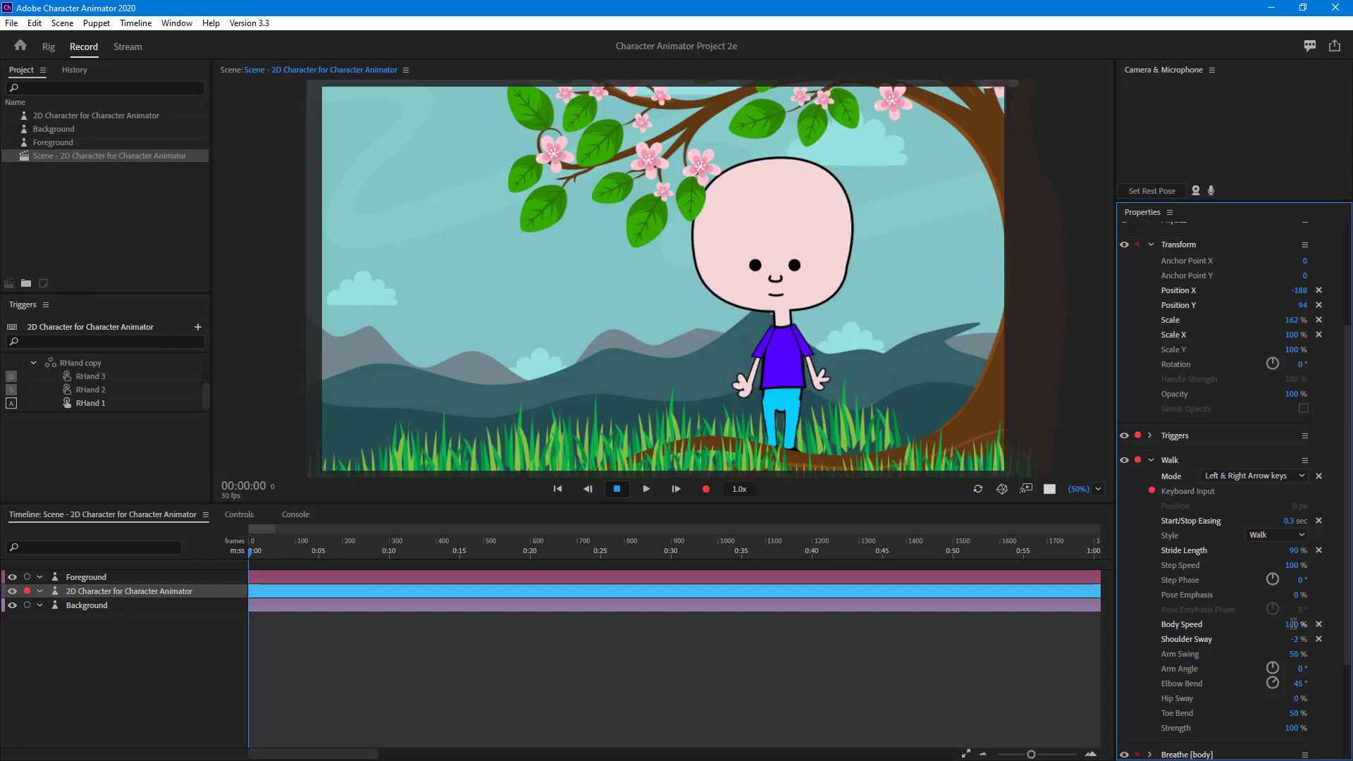
{"action": "key", "text": "Right"}
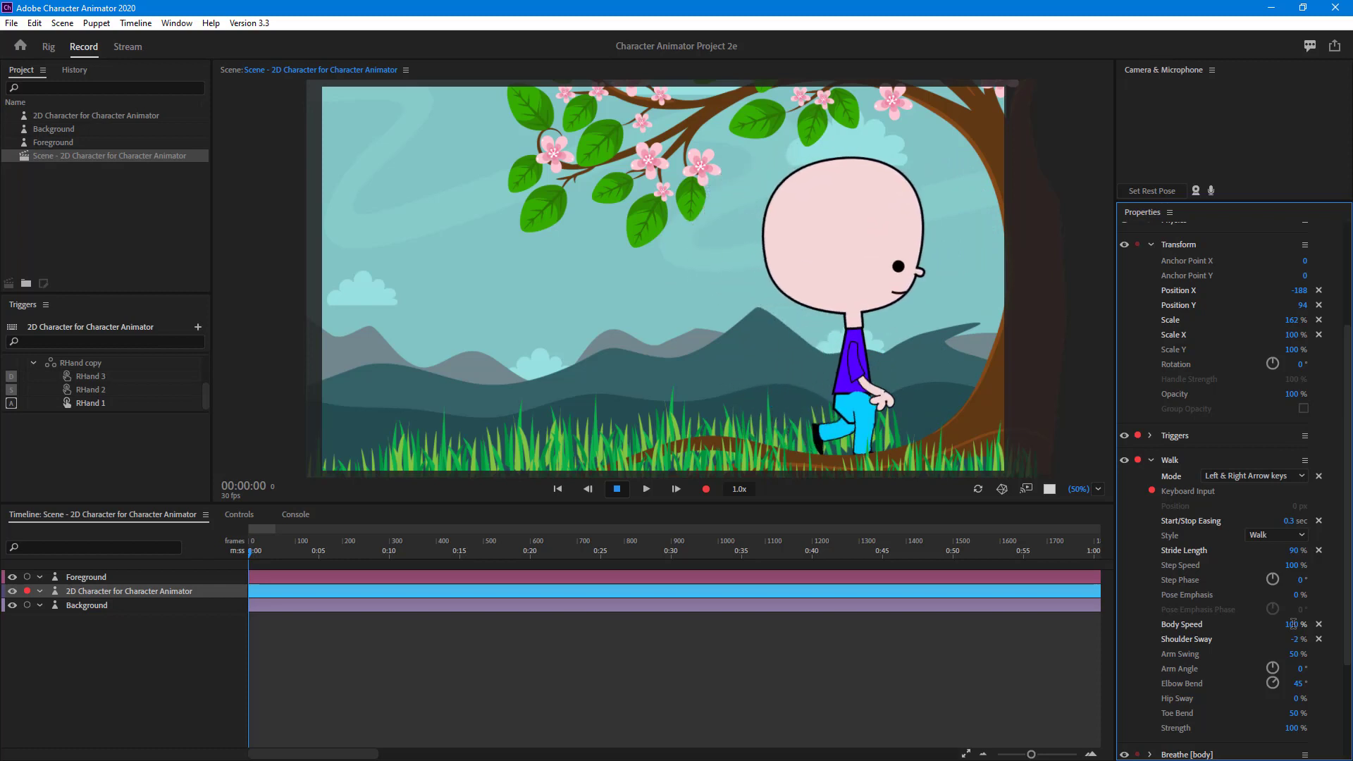
{"action": "key", "text": "Left"}
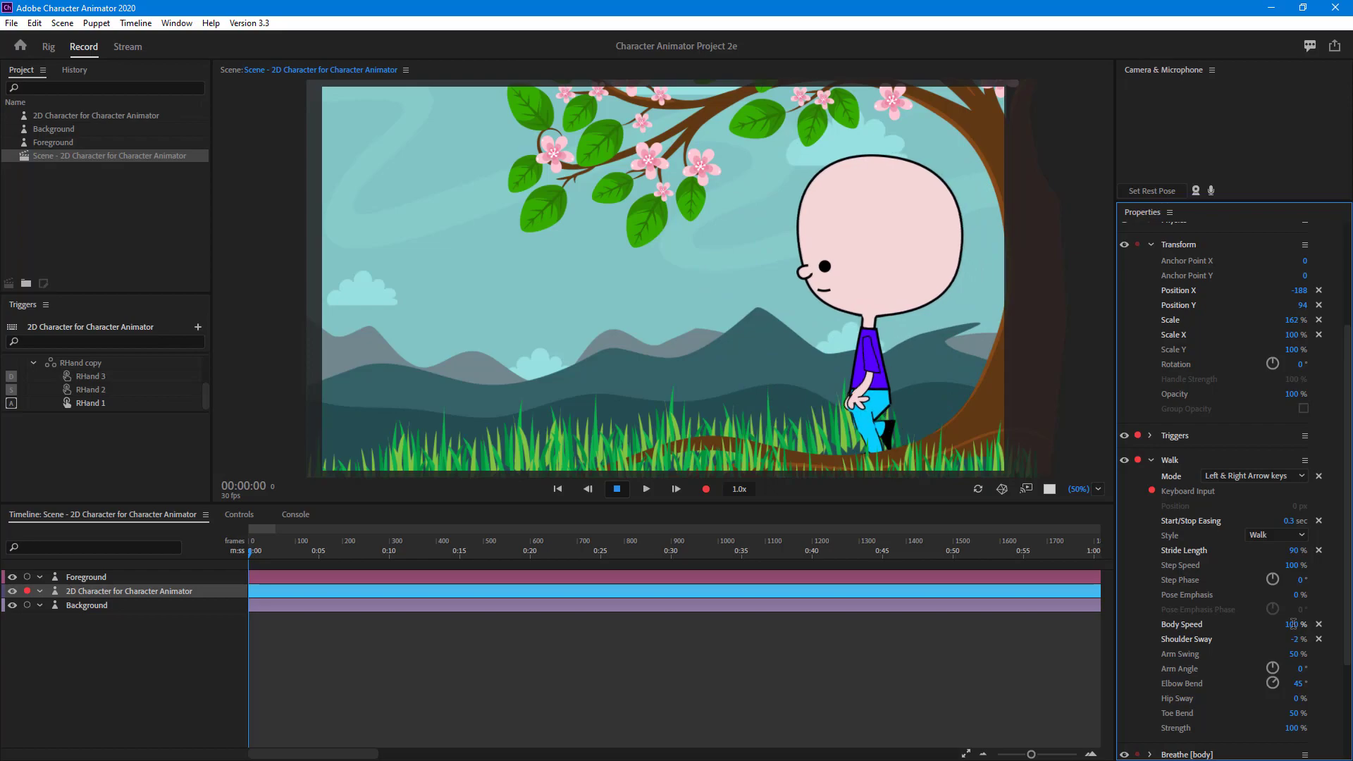